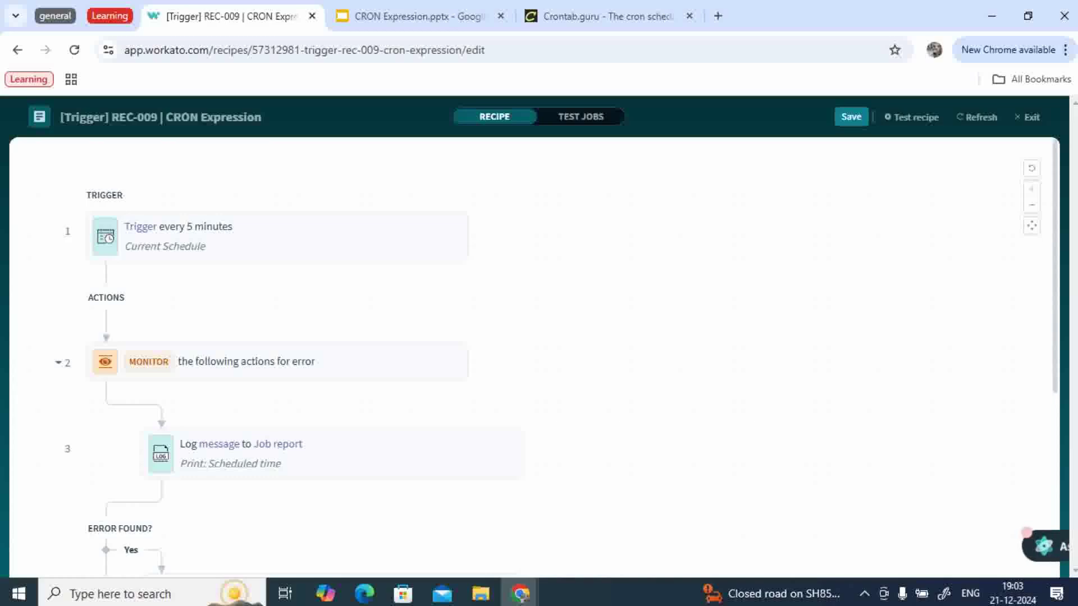
# Set the recipe trigger's time unit to Custom schedule and activate its Cron expression field.
pyautogui.scroll(-2, 278, 270)
pyautogui.scroll(2, 278, 269)
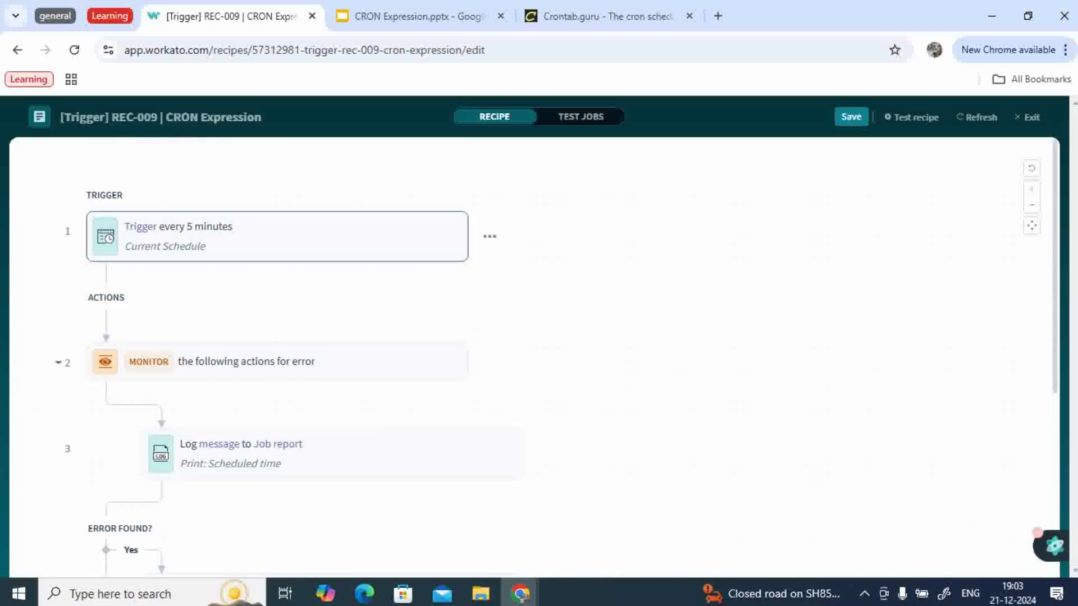
pyautogui.click(278, 236)
pyautogui.scroll(-1, 784, 412)
pyautogui.scroll(-2, 784, 412)
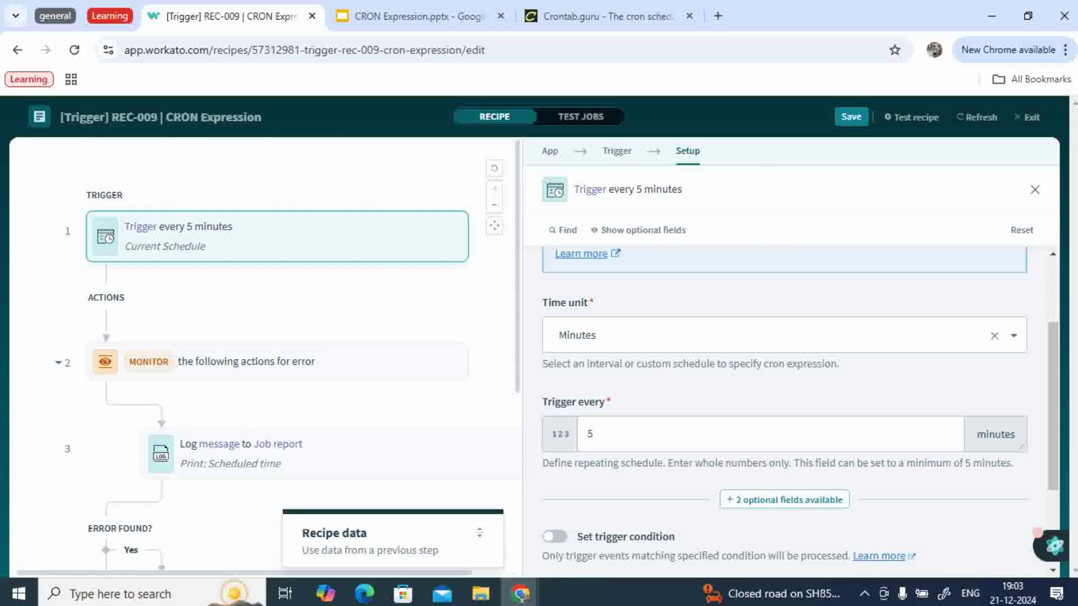
pyautogui.click(784, 335)
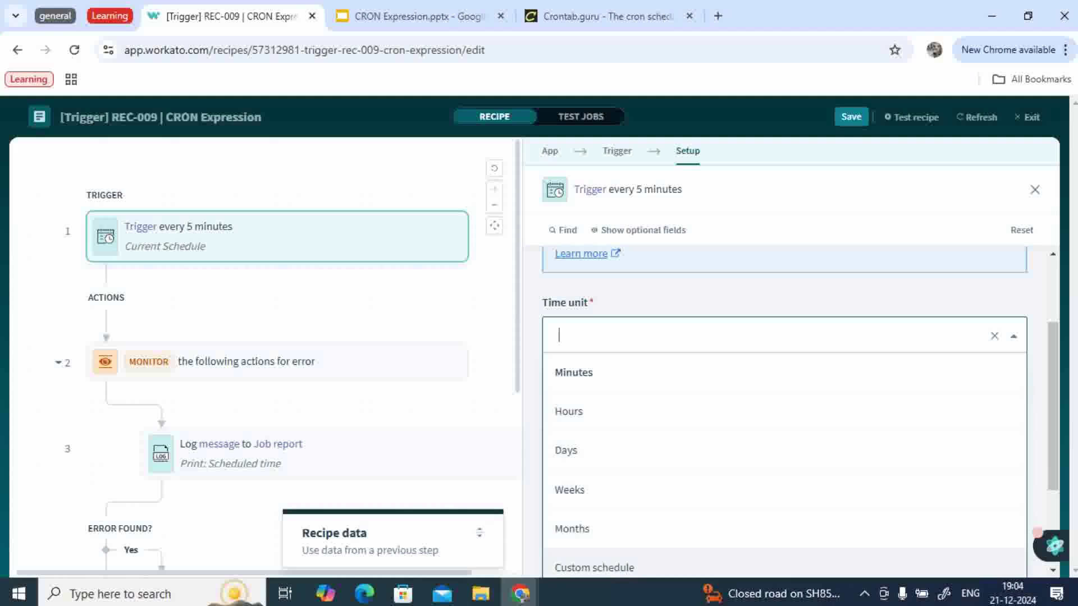
pyautogui.click(594, 567)
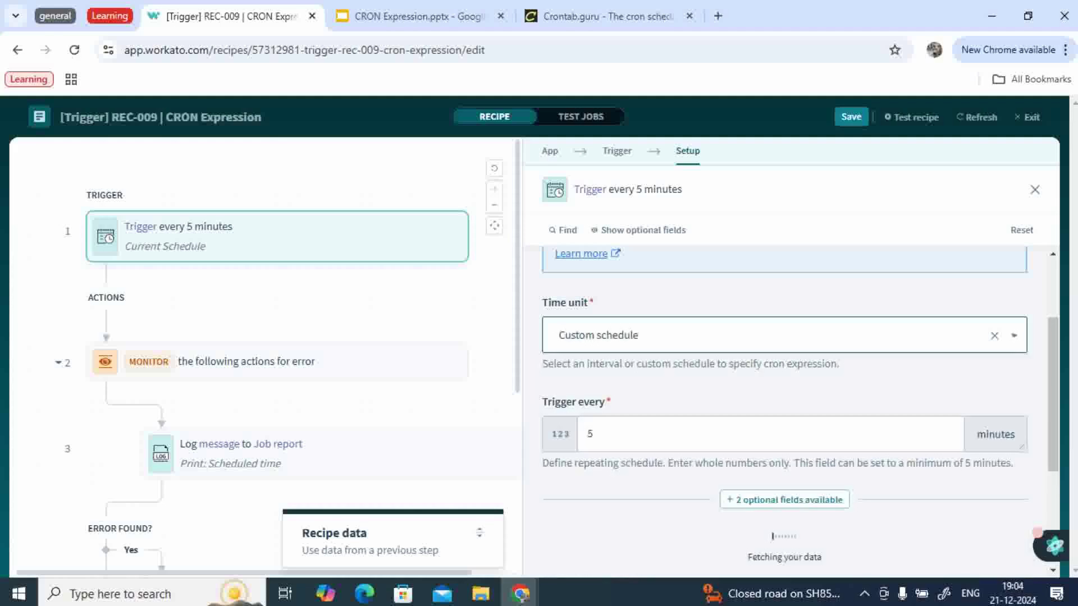
pyautogui.scroll(-1, 784, 393)
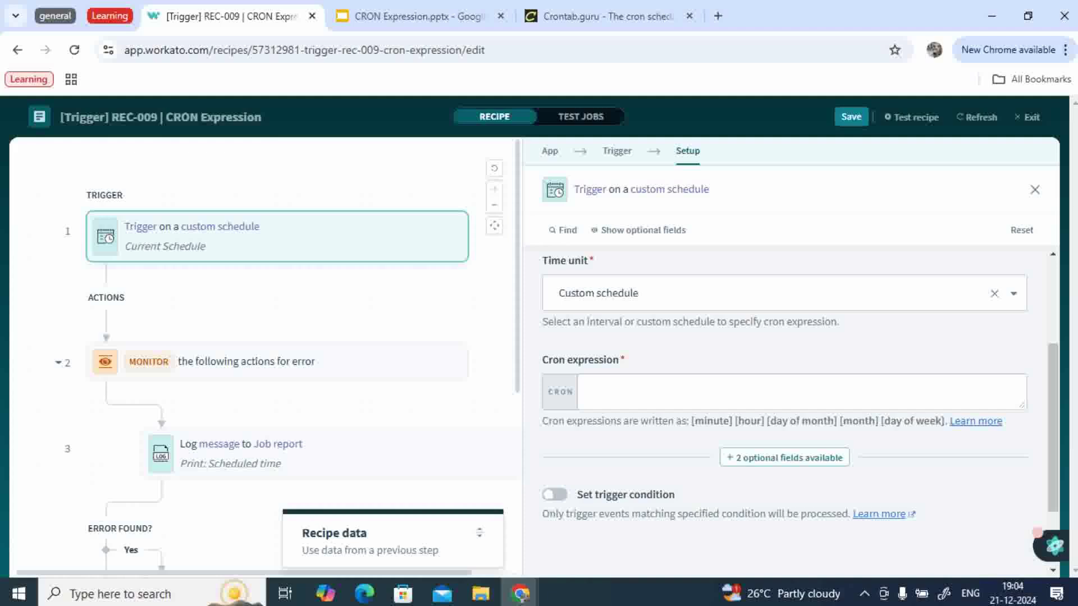
pyautogui.click(802, 391)
pyautogui.press('Escape')
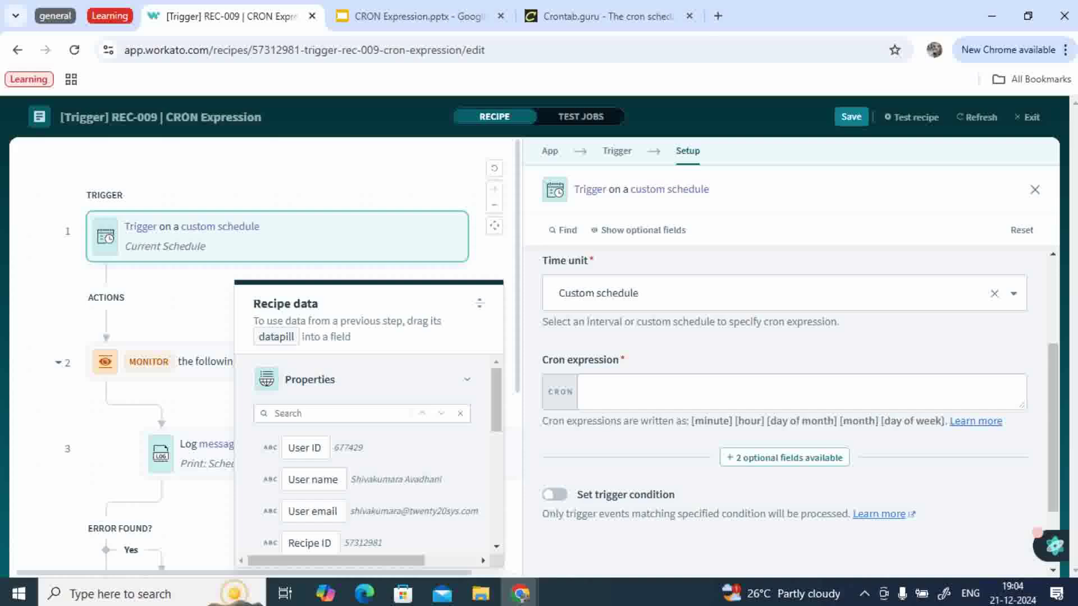
pyautogui.click(783, 391)
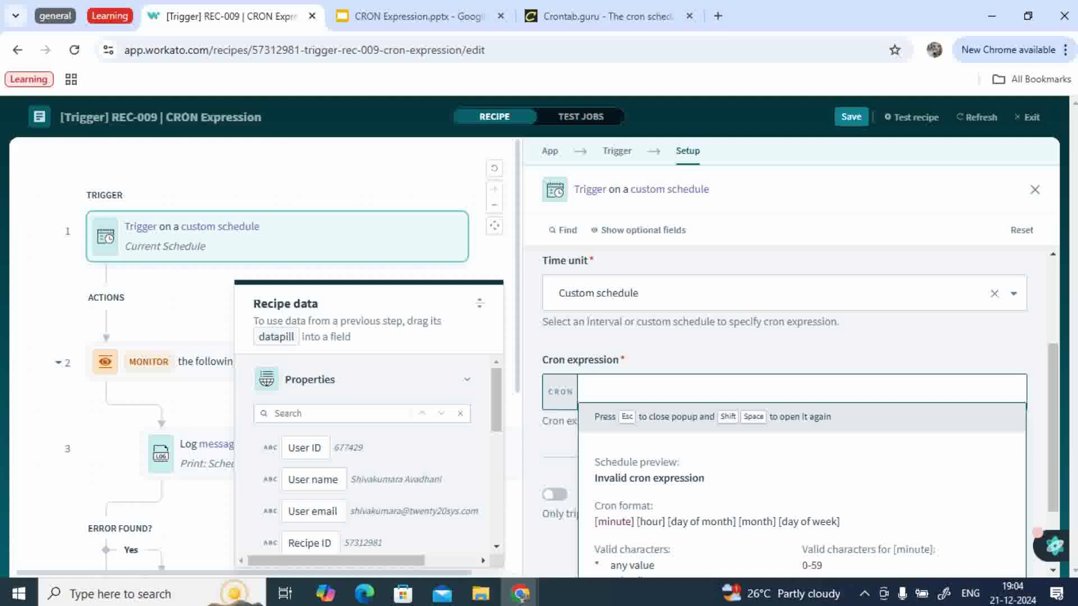
# Switch to crontab.guru and clear the sample cron expression from the editor.
pyautogui.click(606, 16)
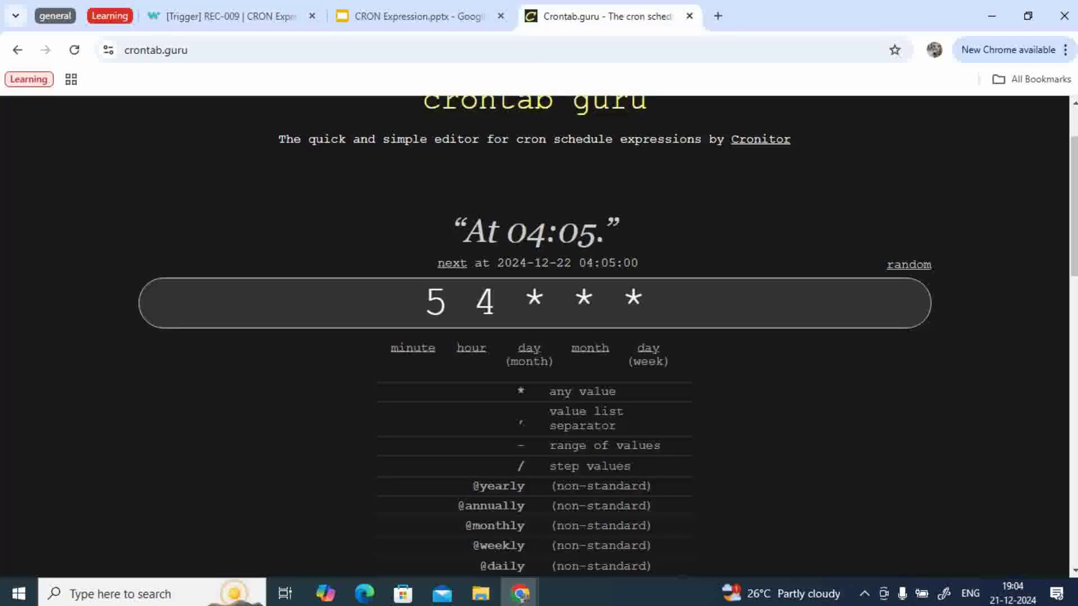
pyautogui.scroll(1, 539, 337)
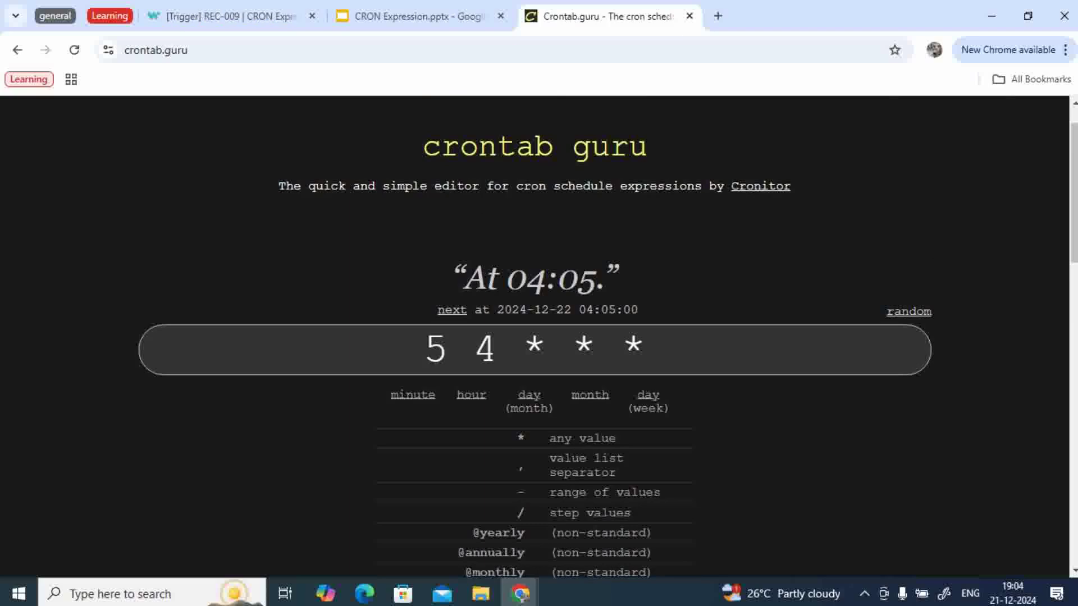
pyautogui.scroll(-1, 539, 337)
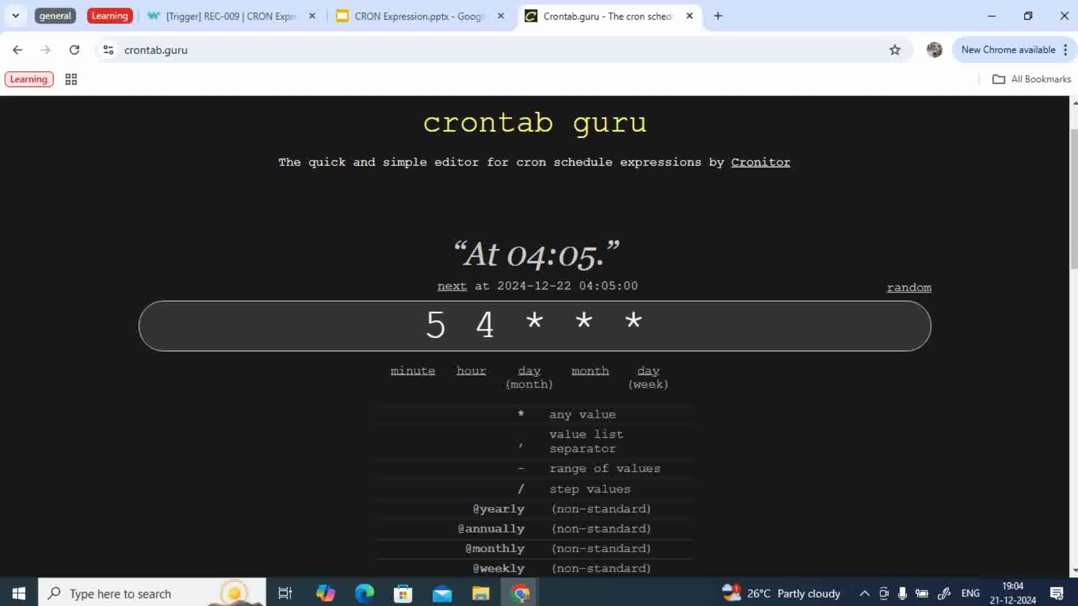
pyautogui.scroll(-1, 539, 337)
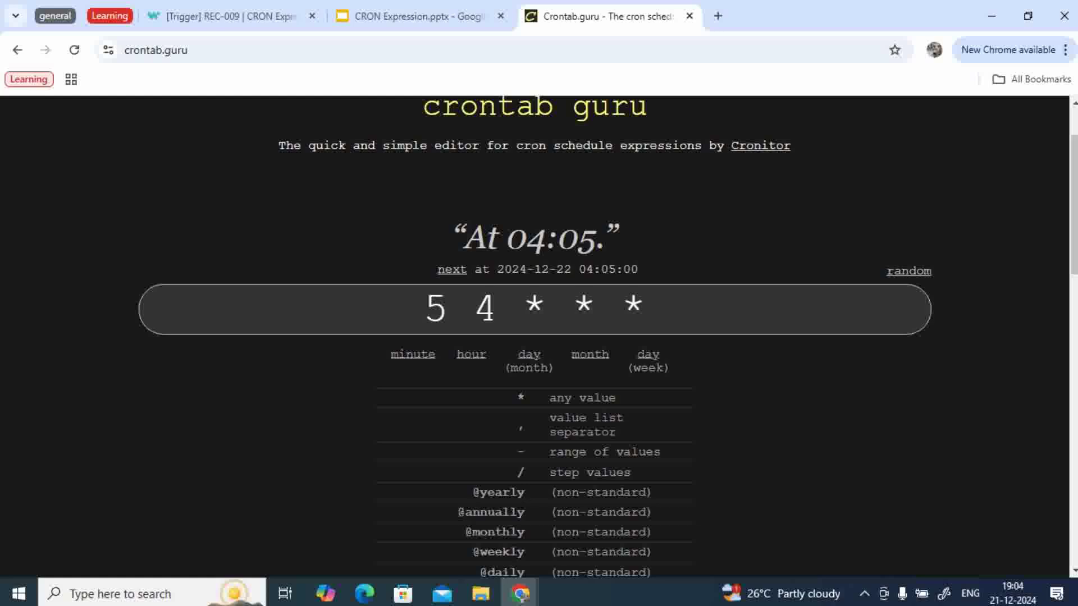
pyautogui.scroll(-1, 539, 337)
pyautogui.scroll(2, 539, 336)
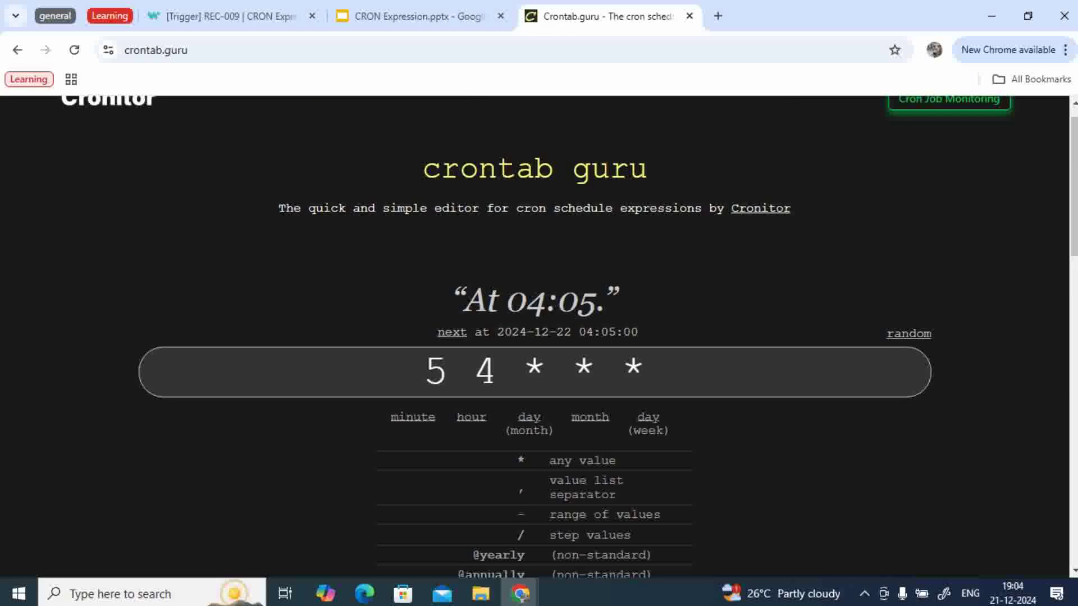
pyautogui.click(647, 372)
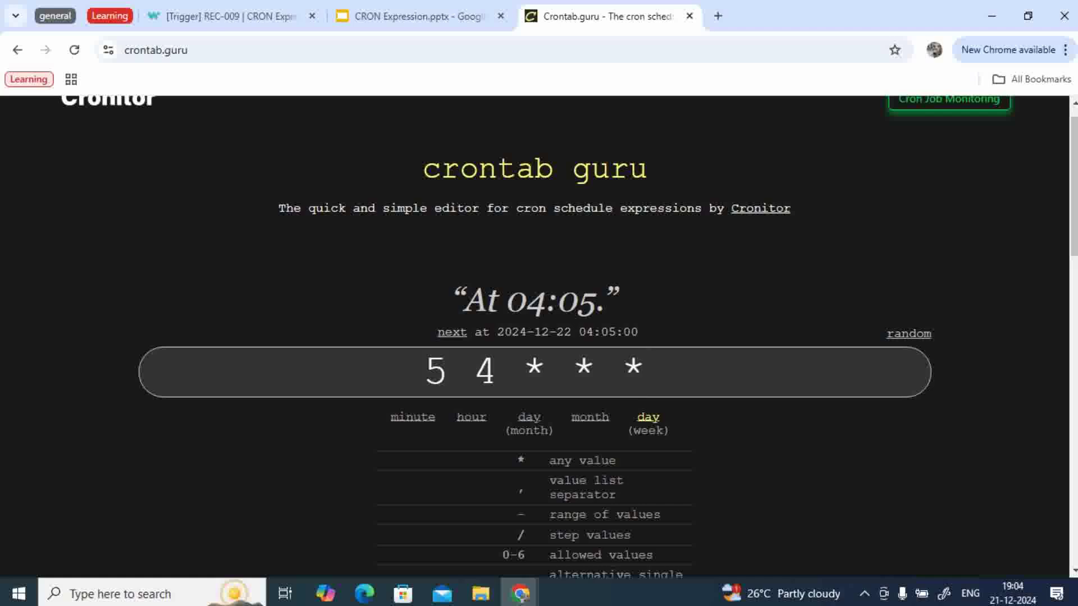
pyautogui.press('BackSpace')
pyautogui.press('BackSpace')
pyautogui.press('BackSpace')
pyautogui.press('BackSpace')
pyautogui.press('BackSpace')
pyautogui.press('BackSpace')
pyautogui.press('BackSpace')
pyautogui.press('BackSpace')
pyautogui.press('BackSpace')
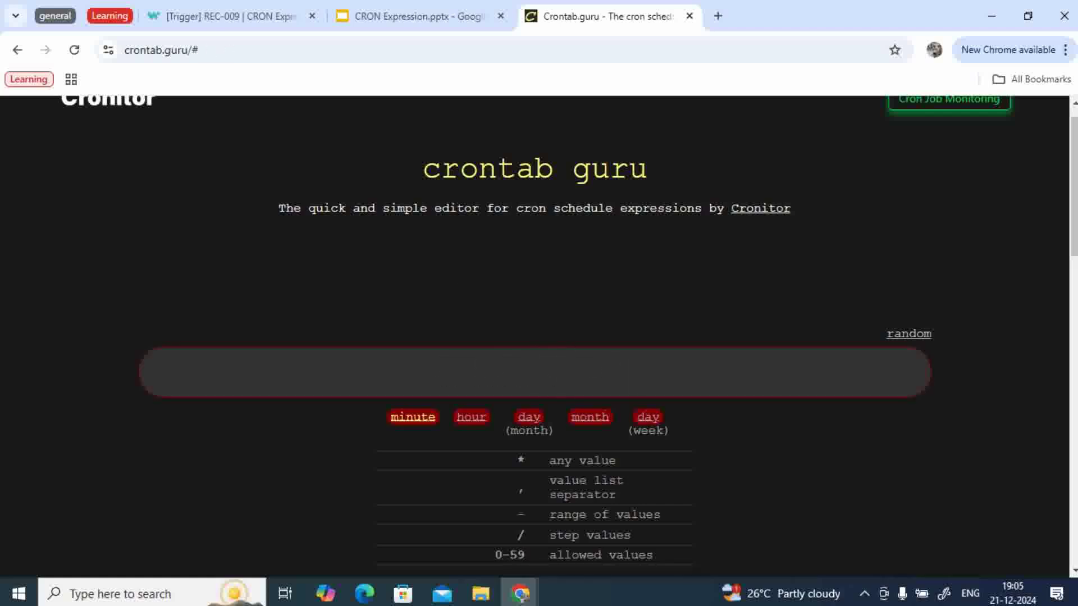
# Enter the cron expression "* * * * 1" with its five fields separated by spaces.
pyautogui.write('*')
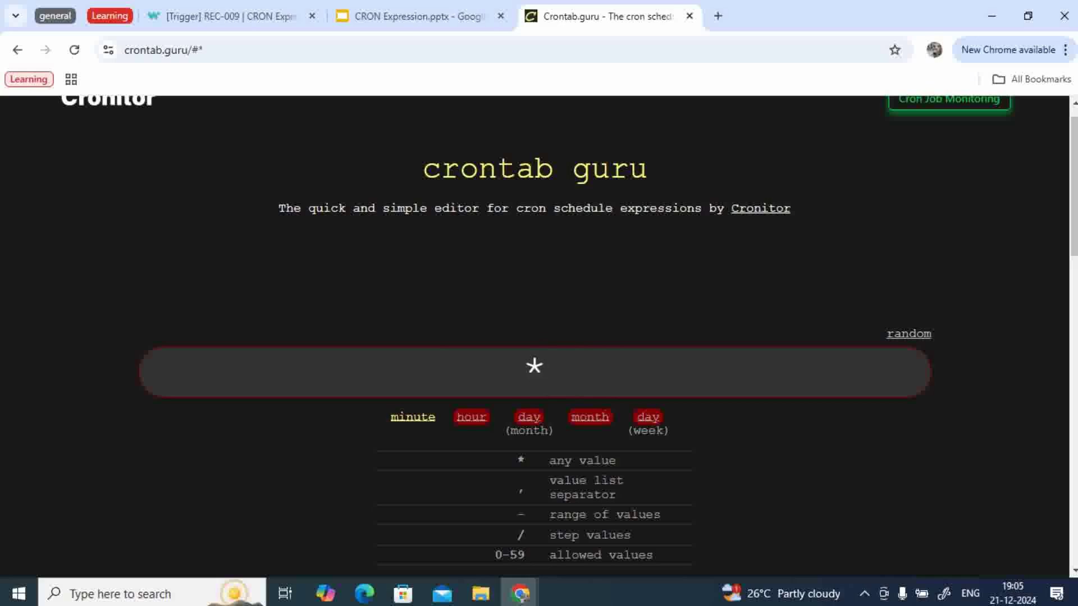
pyautogui.write(' *')
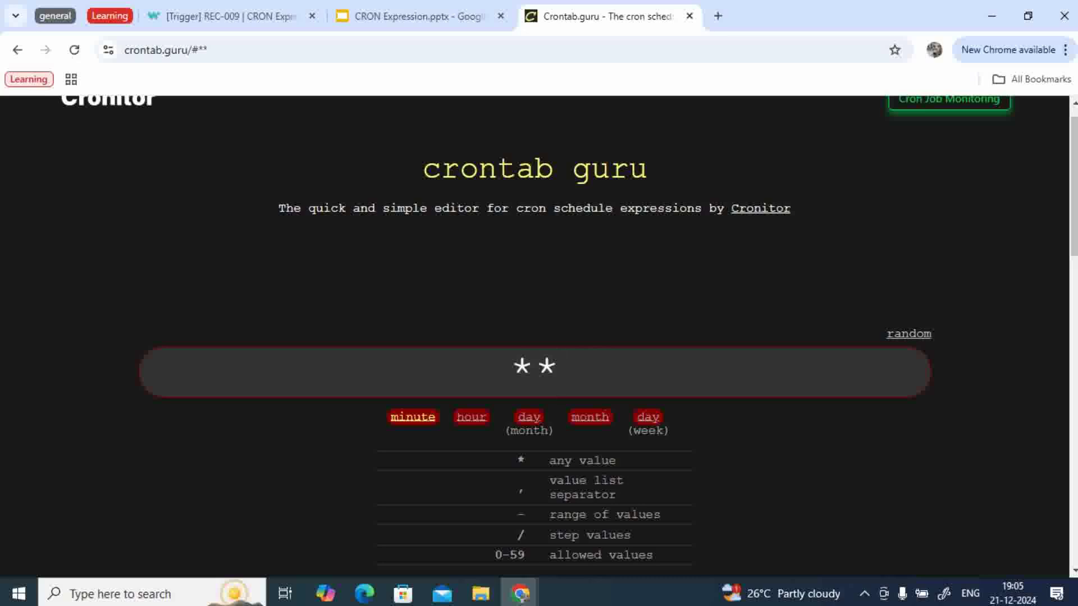
pyautogui.write('*')
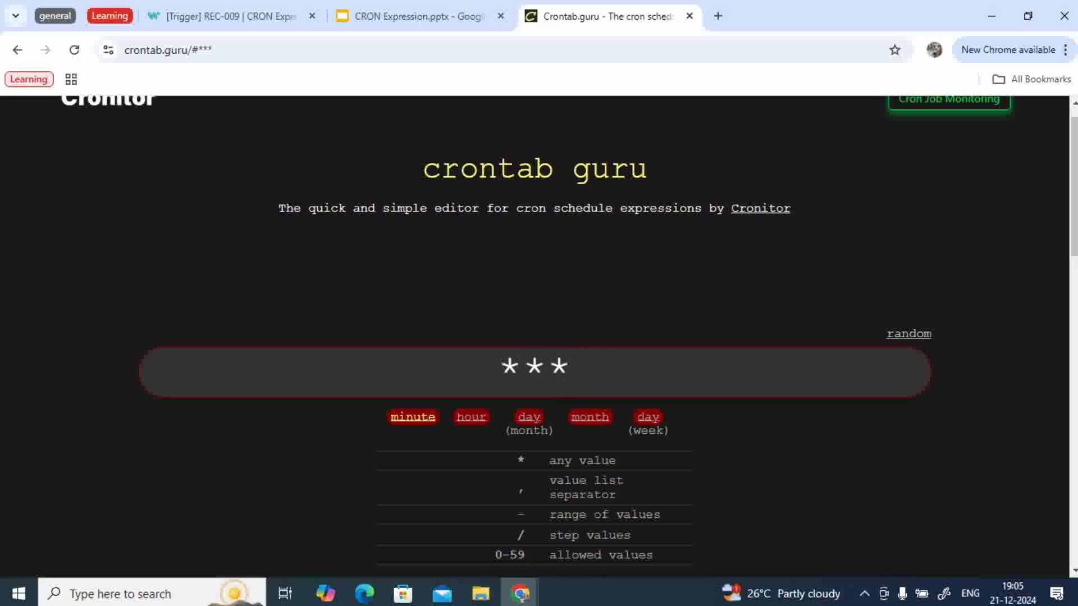
pyautogui.write(' *')
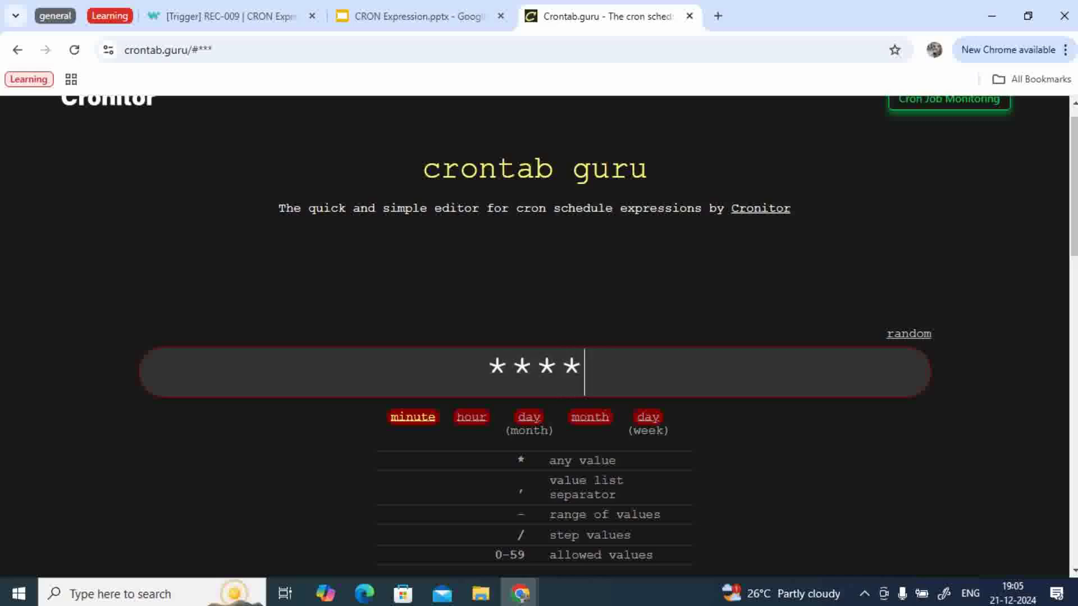
pyautogui.write(' 1')
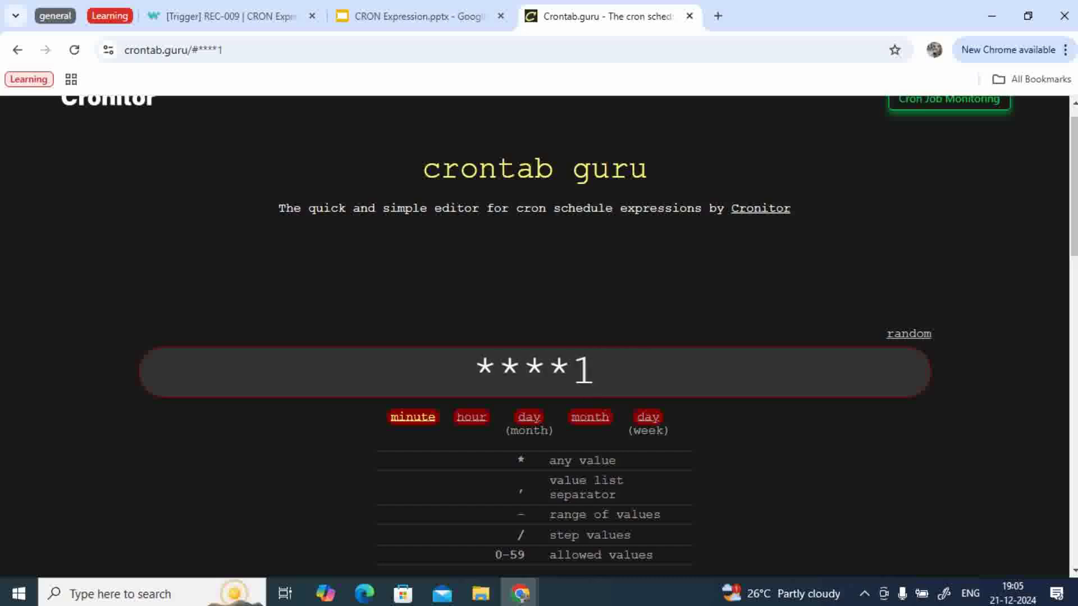
pyautogui.scroll(-2, 535, 336)
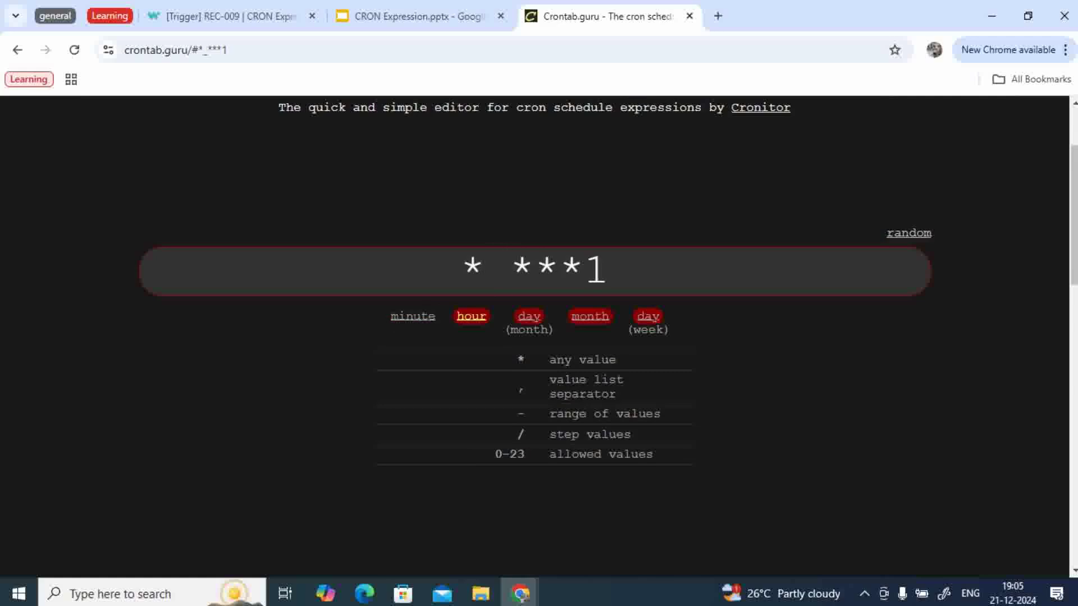
pyautogui.press('Right')
pyautogui.press('Right')
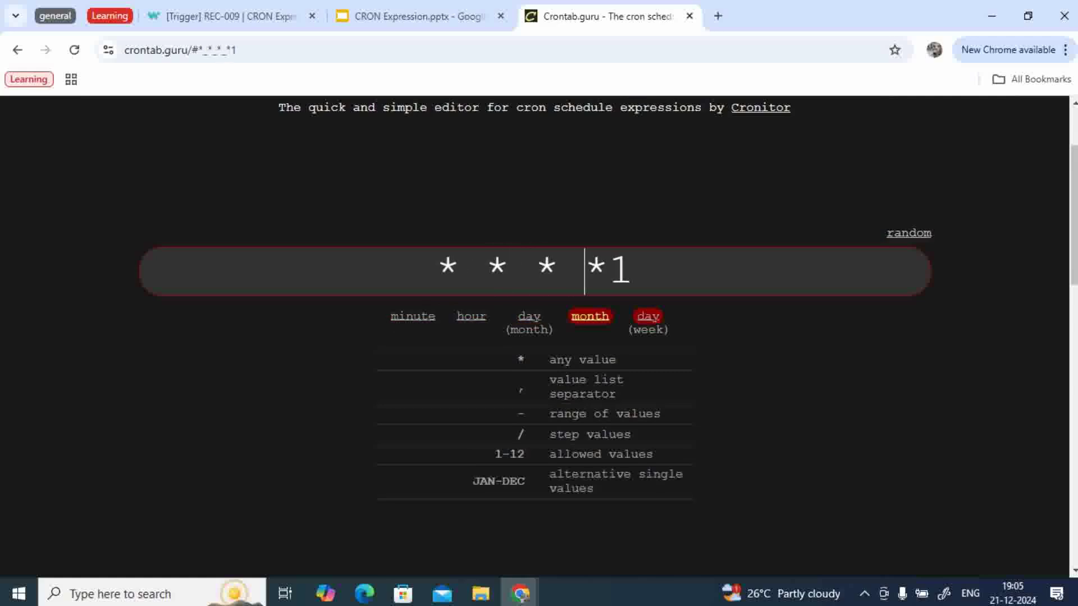
pyautogui.press('Right')
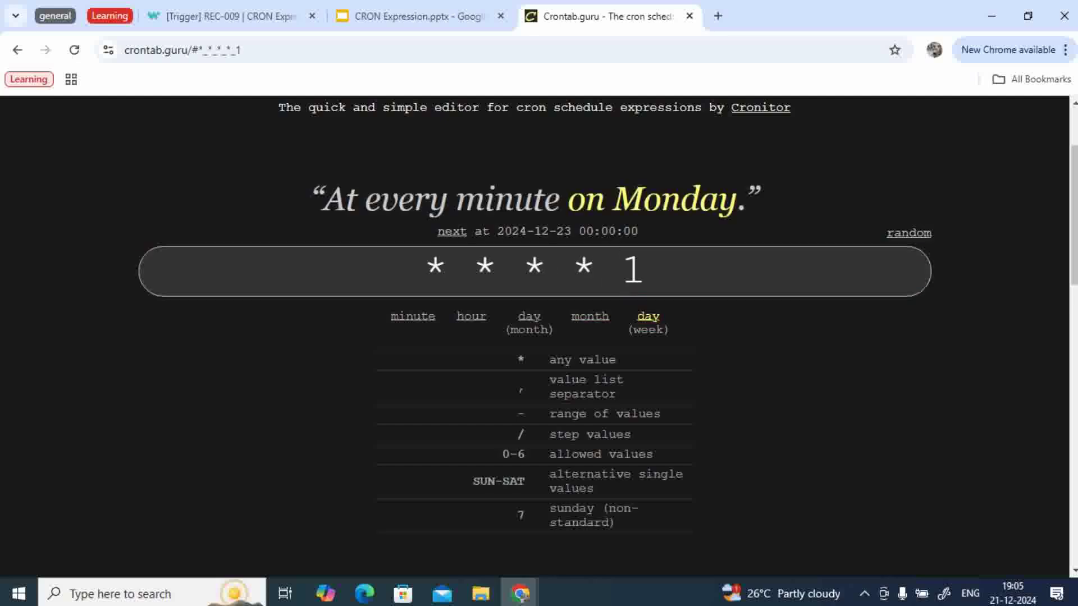
# Change the minute field of the cron expression to the range 5-10.
pyautogui.click(448, 271)
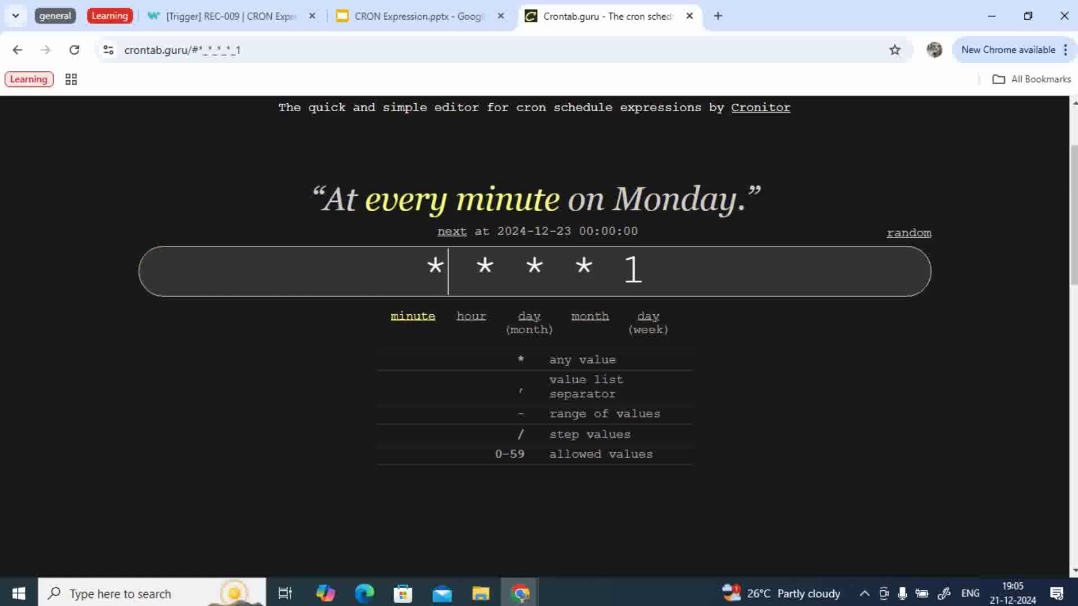
pyautogui.press('BackSpace')
pyautogui.write('5')
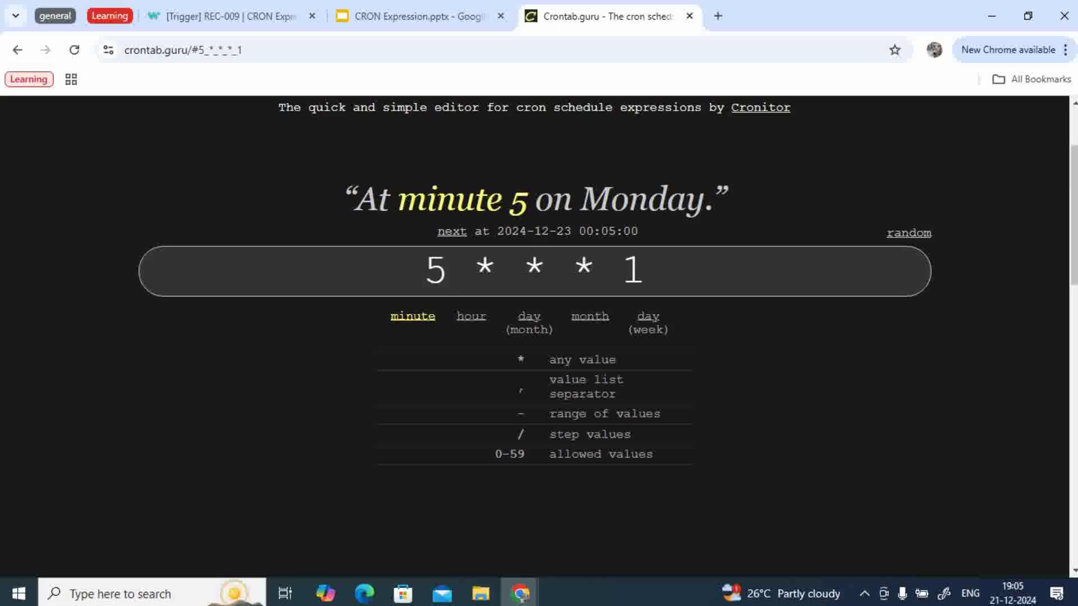
pyautogui.write('-10')
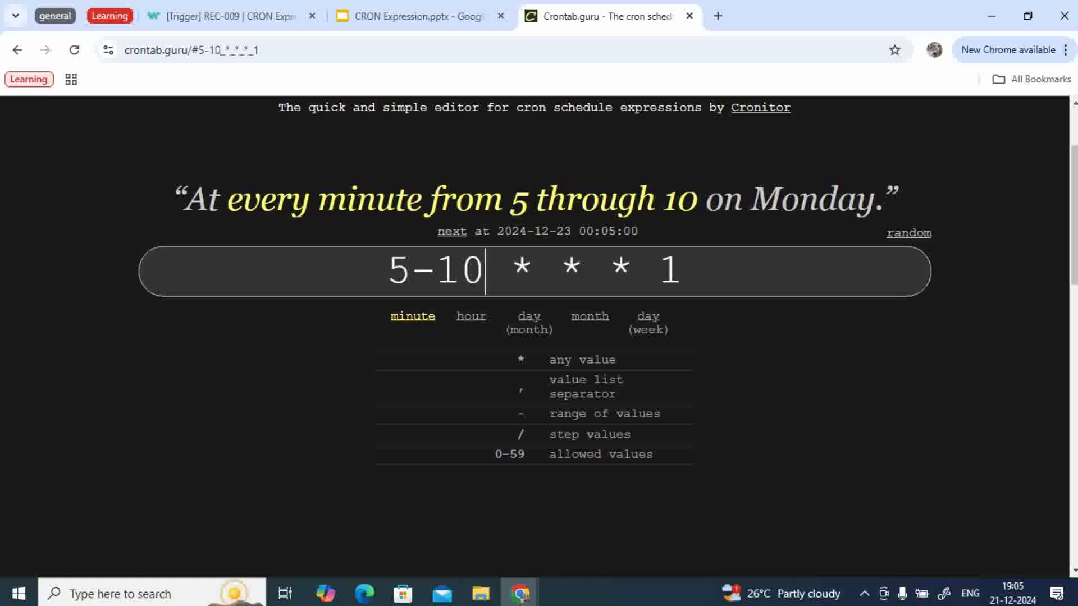
# Copy the whole expression "5-10 * * * 1" into the Cron expression field of the Workato trigger.
pyautogui.click(684, 271)
pyautogui.hotkey('ctrl', 'a')
pyautogui.hotkey('ctrl', 'c')
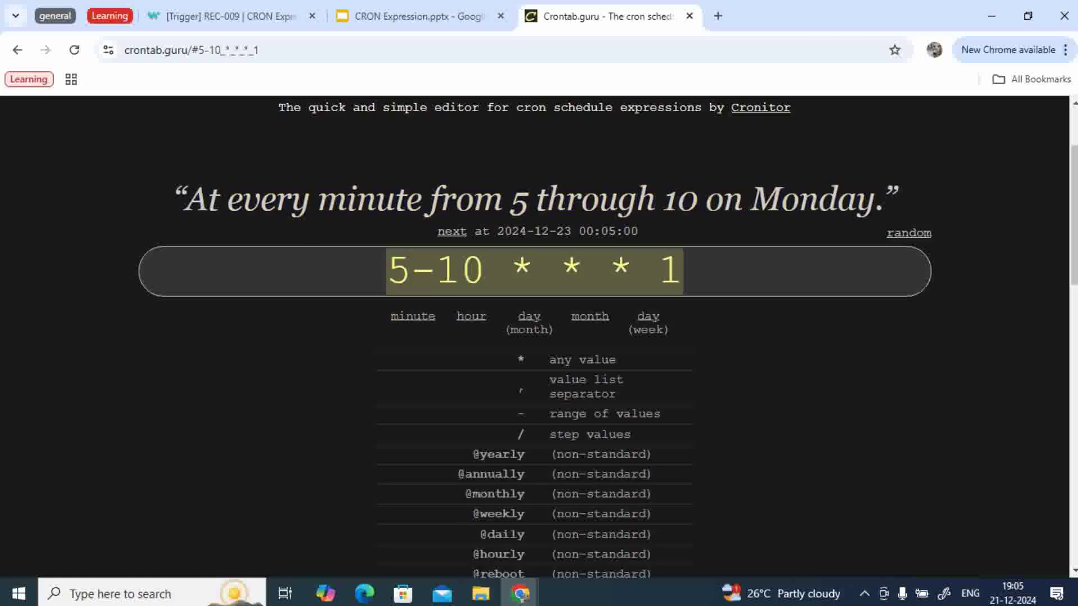
pyautogui.click(230, 16)
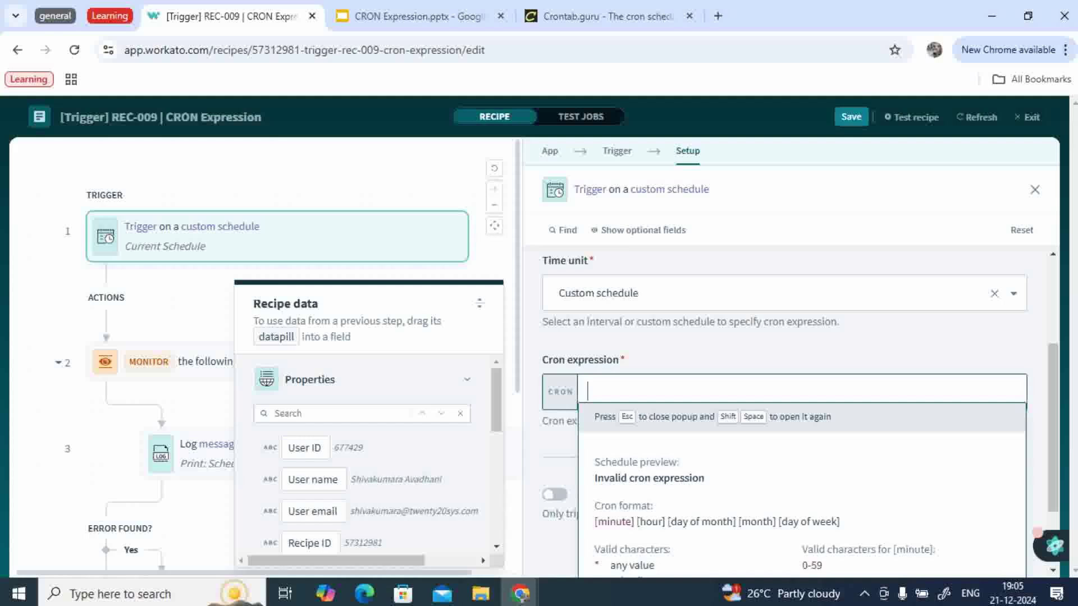
pyautogui.hotkey('ctrl', 'v')
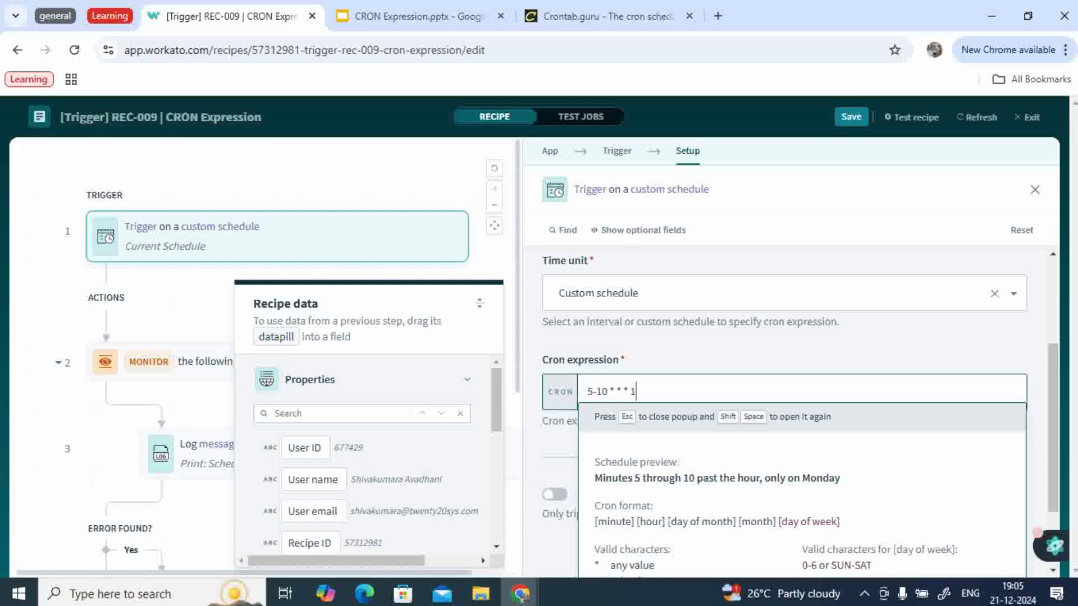
# Switch back to crontab.guru and change the expression's day-of-week value to 6.
pyautogui.click(607, 17)
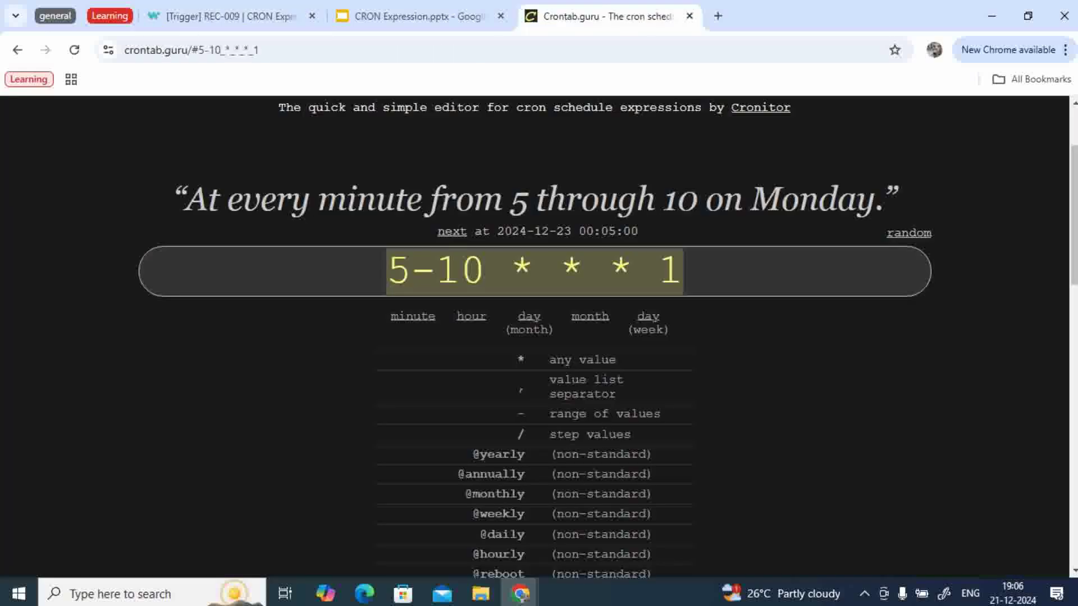
pyautogui.click(684, 272)
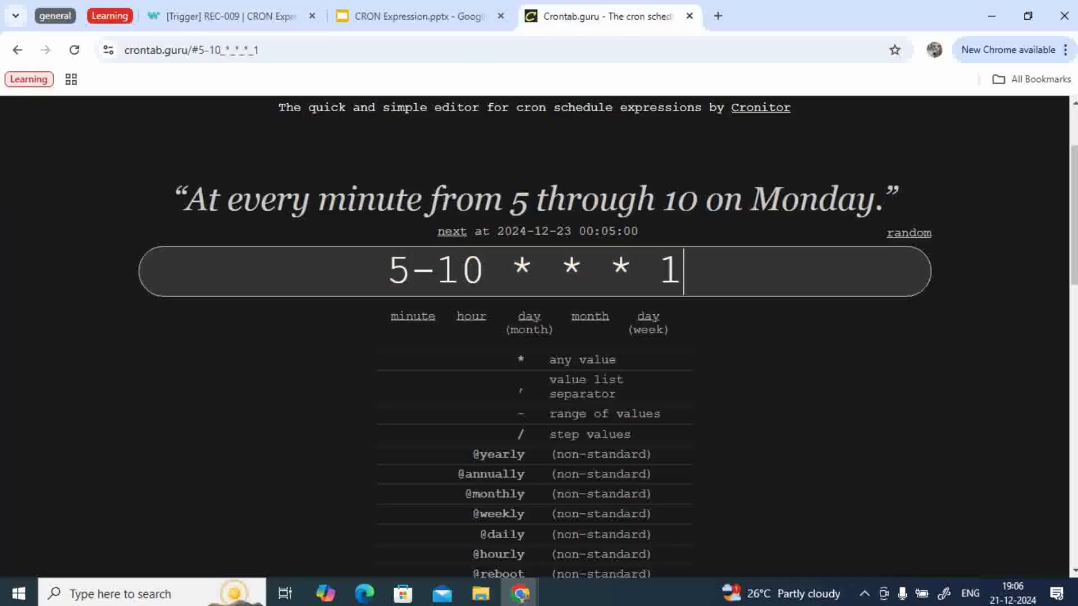
pyautogui.press('BackSpace')
pyautogui.write('6')
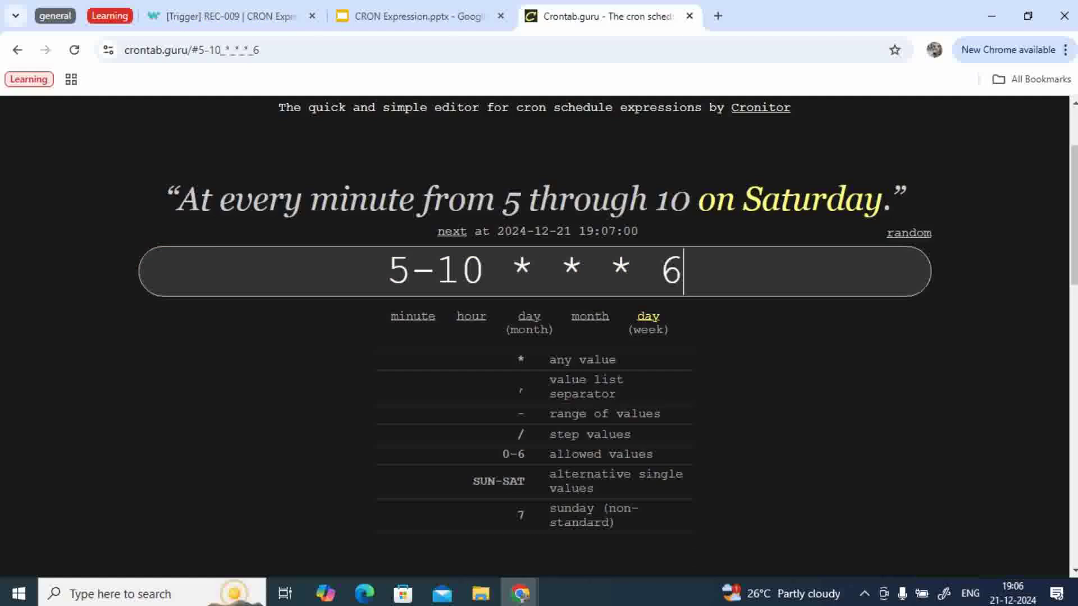
# Return to the Workato recipe and set the trigger's cron expression to "5-10 * * * 6".
pyautogui.click(230, 16)
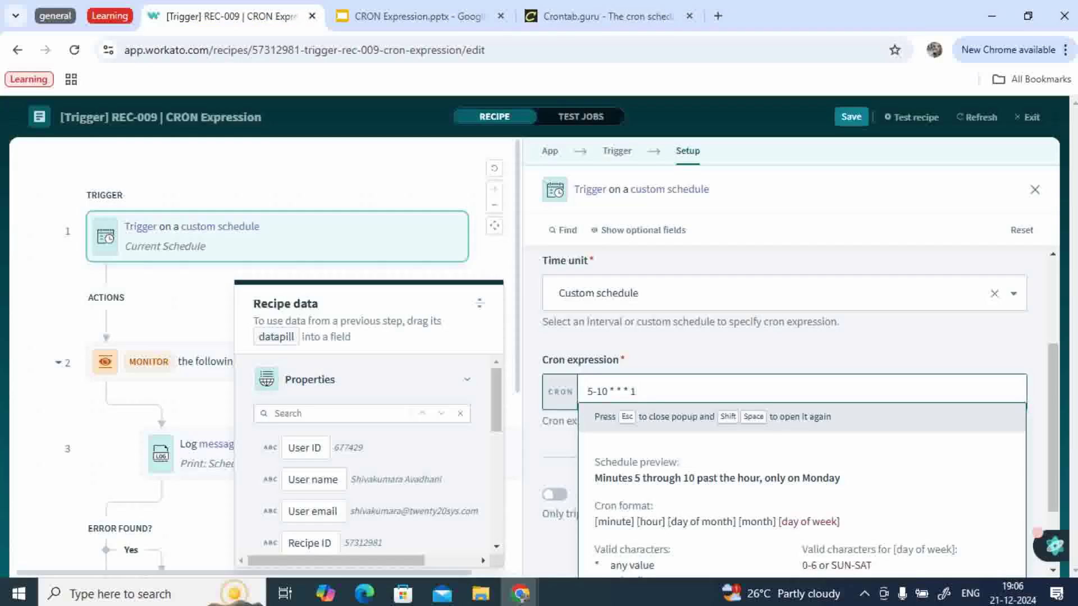
pyautogui.press('BackSpace')
pyautogui.write('6')
# Save the recipe, exit the editor and start the recipe.
pyautogui.click(851, 117)
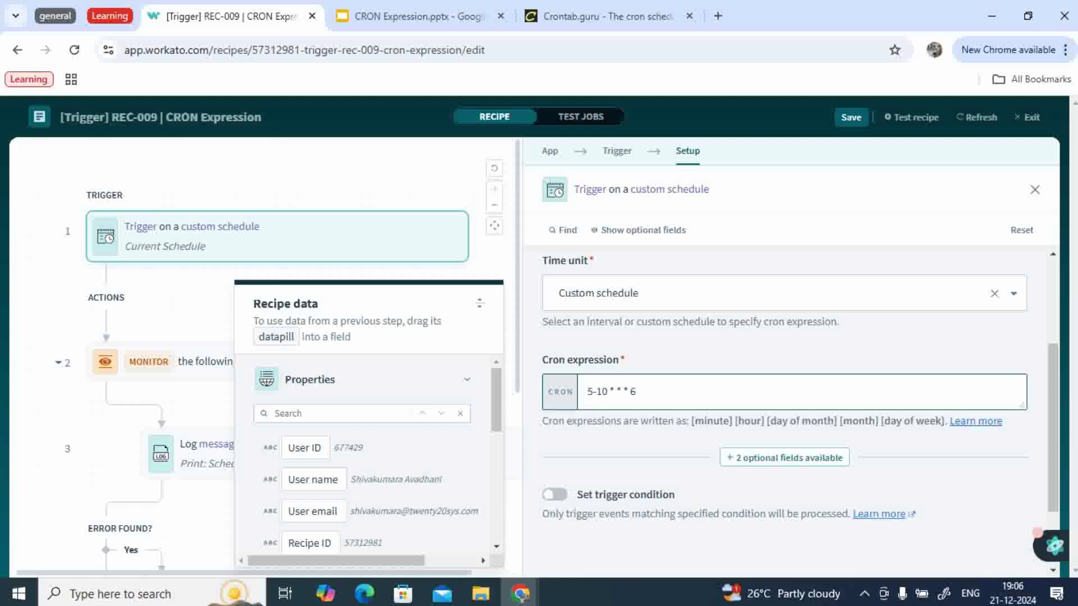
pyautogui.click(1027, 117)
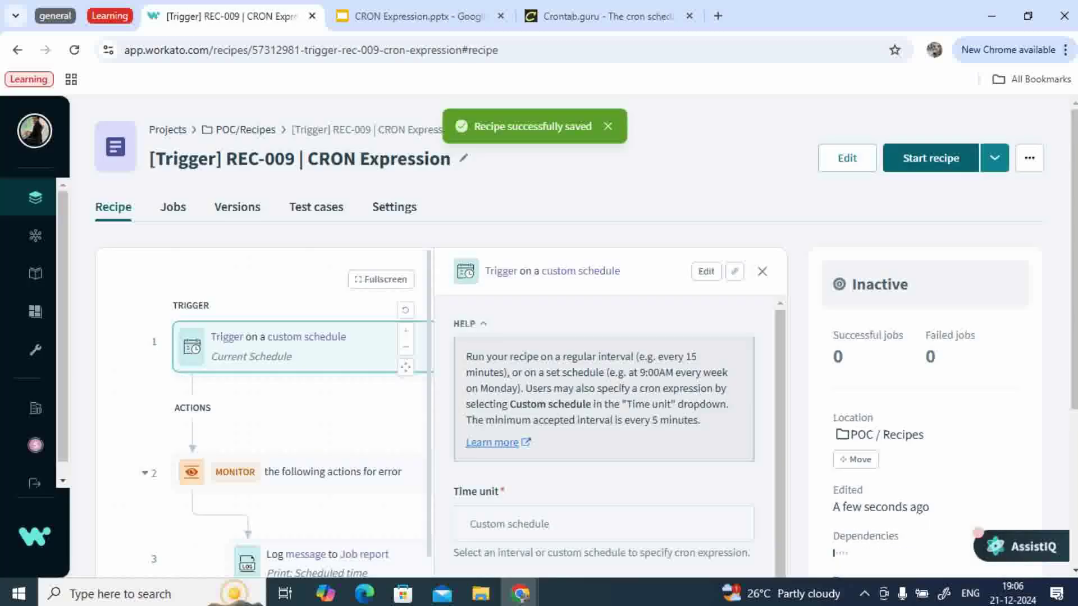
pyautogui.click(930, 158)
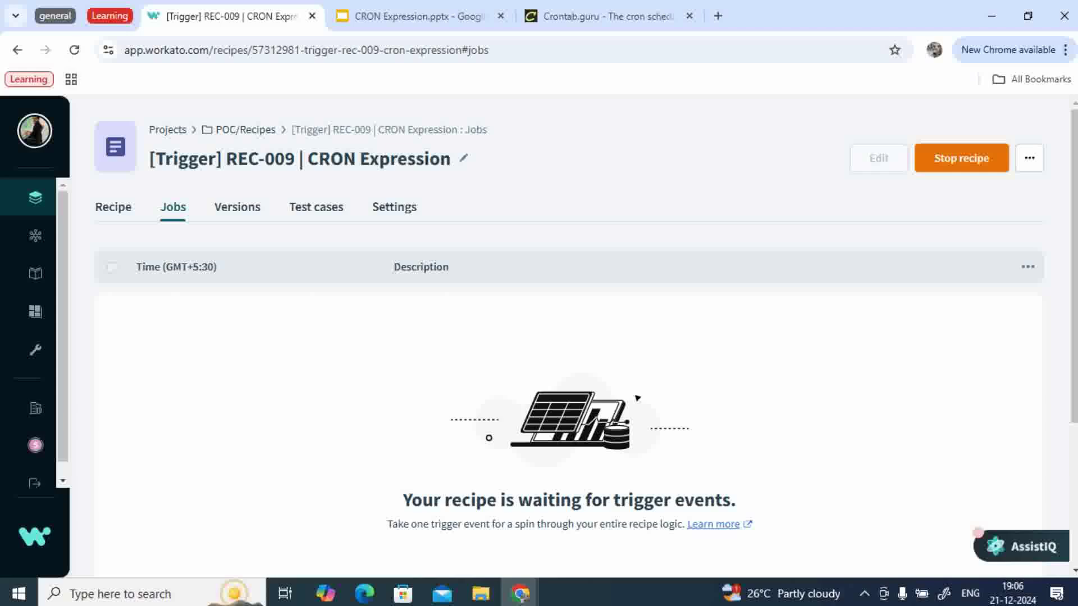
# Reload the running recipe's page and review the custom schedule trigger's time unit and cron expression.
pyautogui.click(74, 50)
pyautogui.click(113, 207)
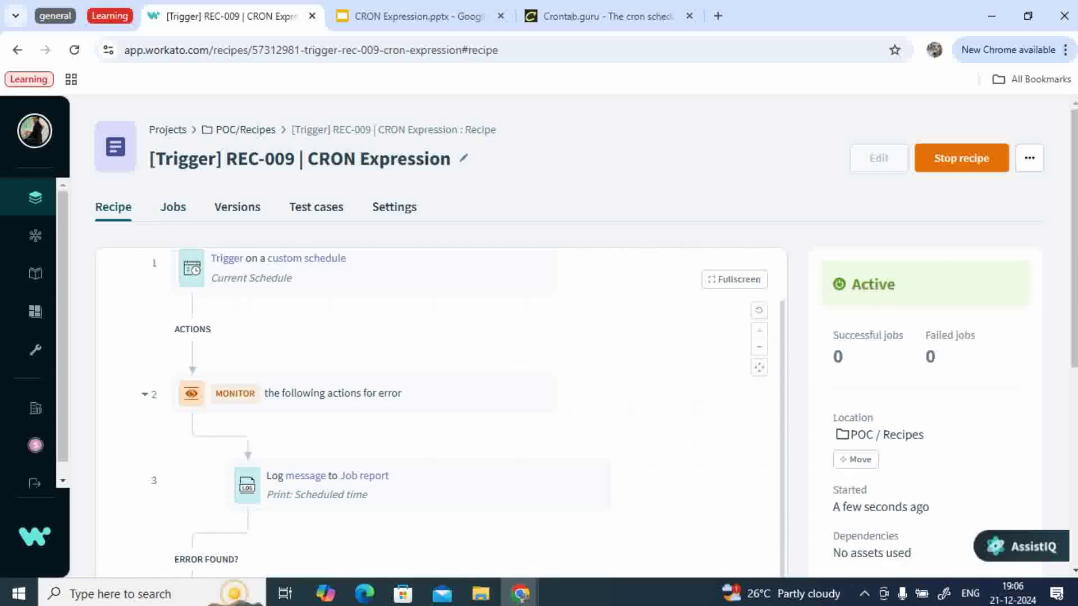
pyautogui.scroll(2, 360, 393)
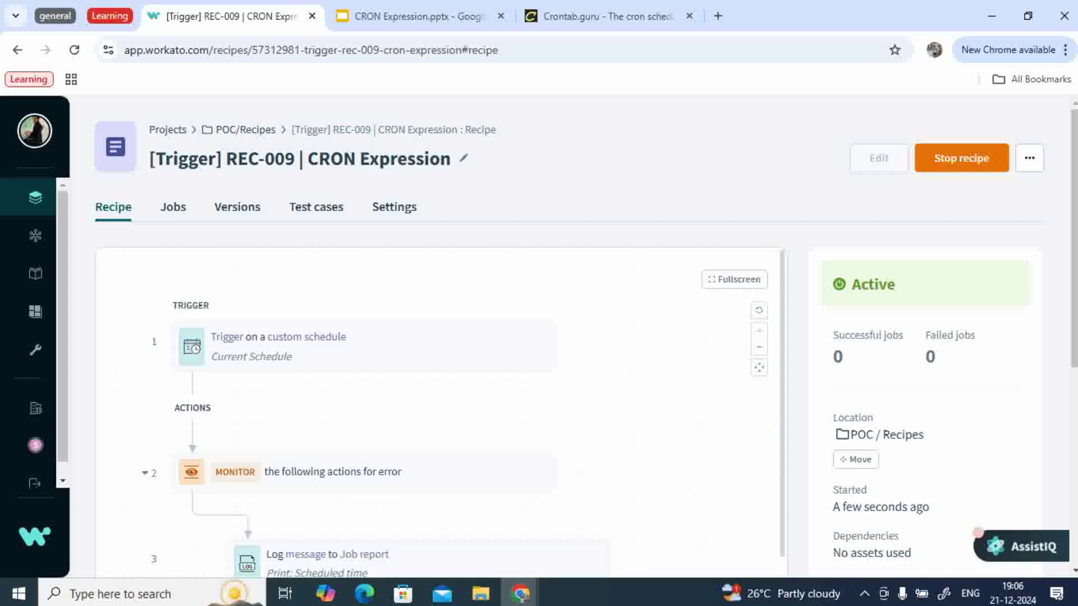
pyautogui.click(364, 346)
pyautogui.scroll(-2, 604, 430)
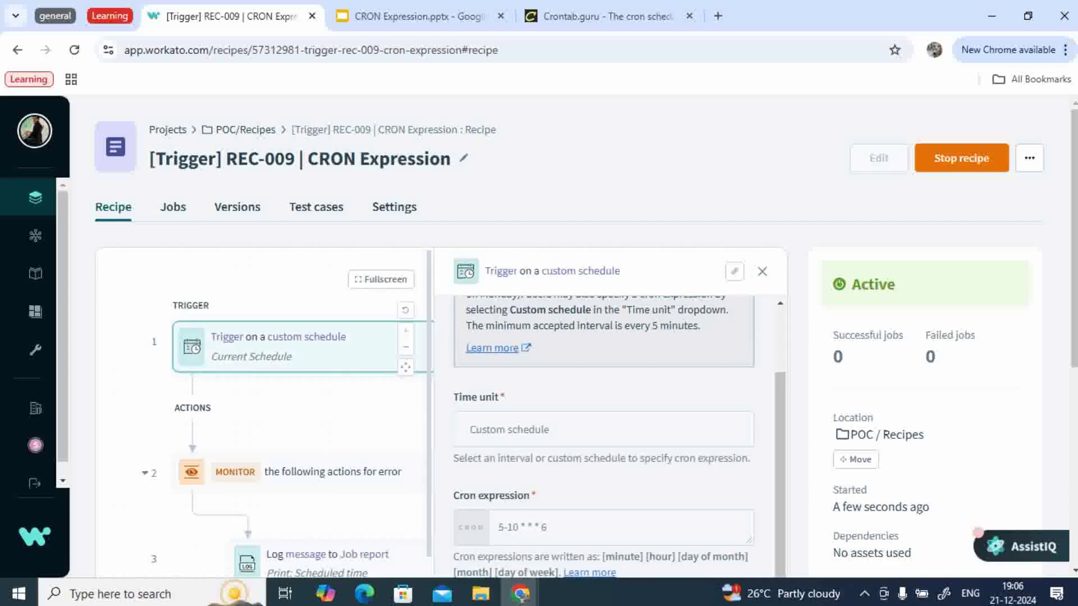
pyautogui.scroll(-1, 604, 429)
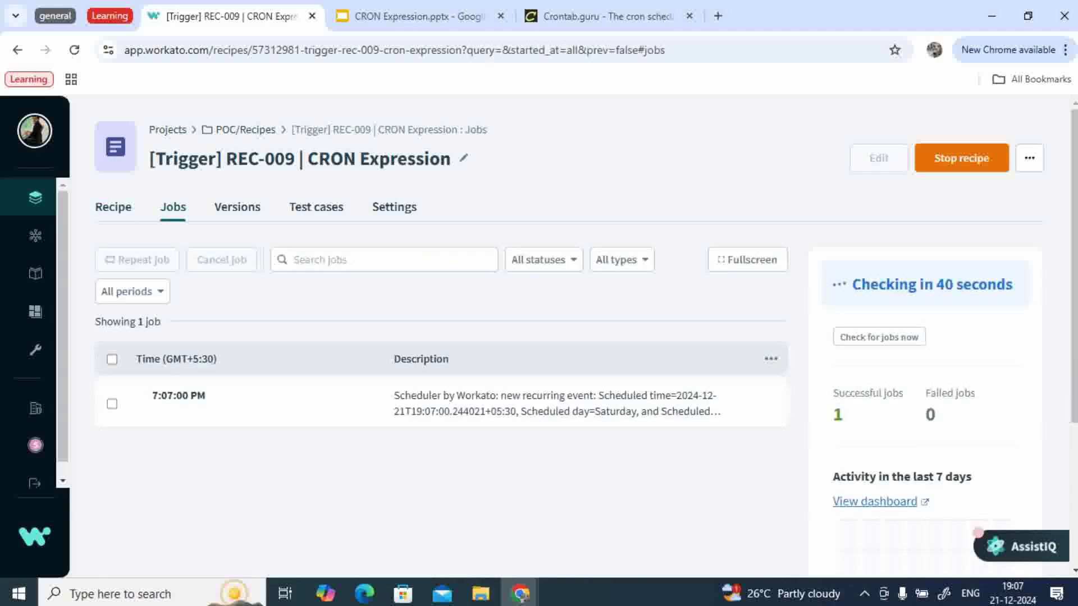
# Check the recipe's job list and compare it with the schedule description in crontab.guru, returning to Workato.
pyautogui.scroll(-2, 561, 337)
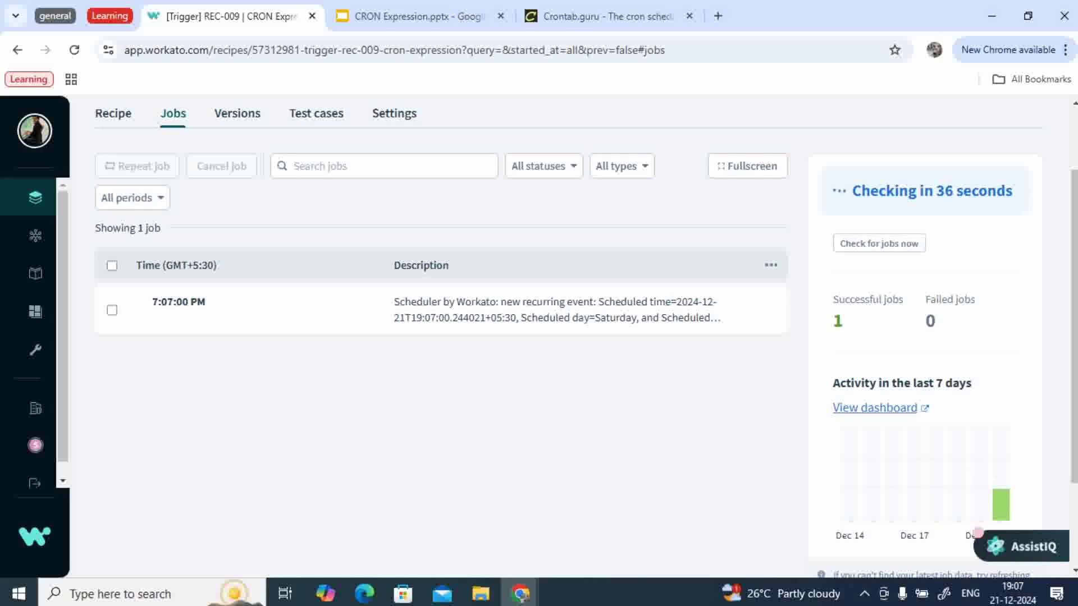
pyautogui.click(606, 15)
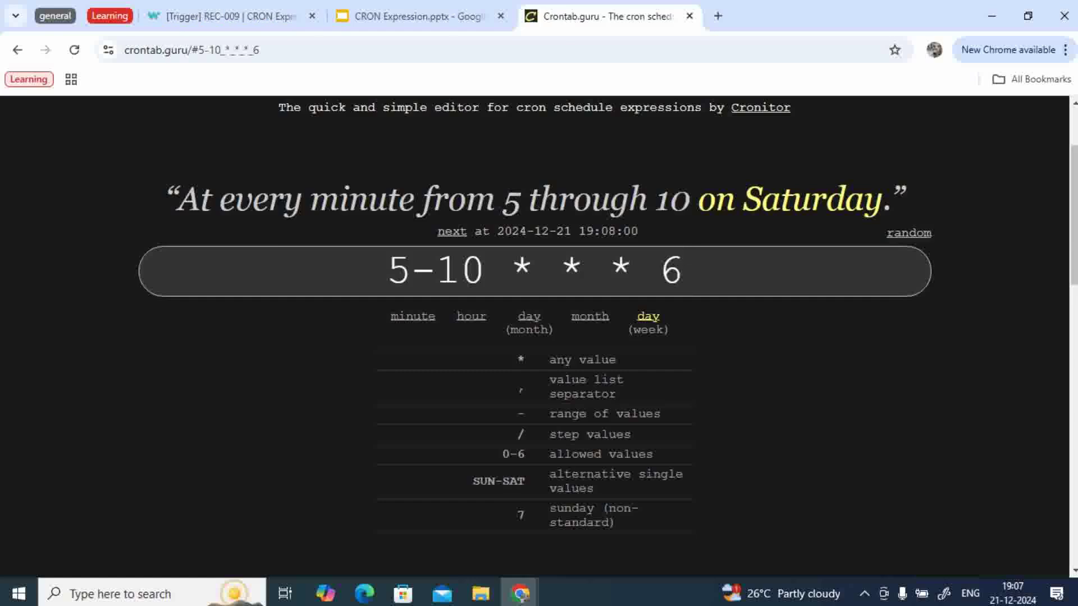
pyautogui.click(230, 16)
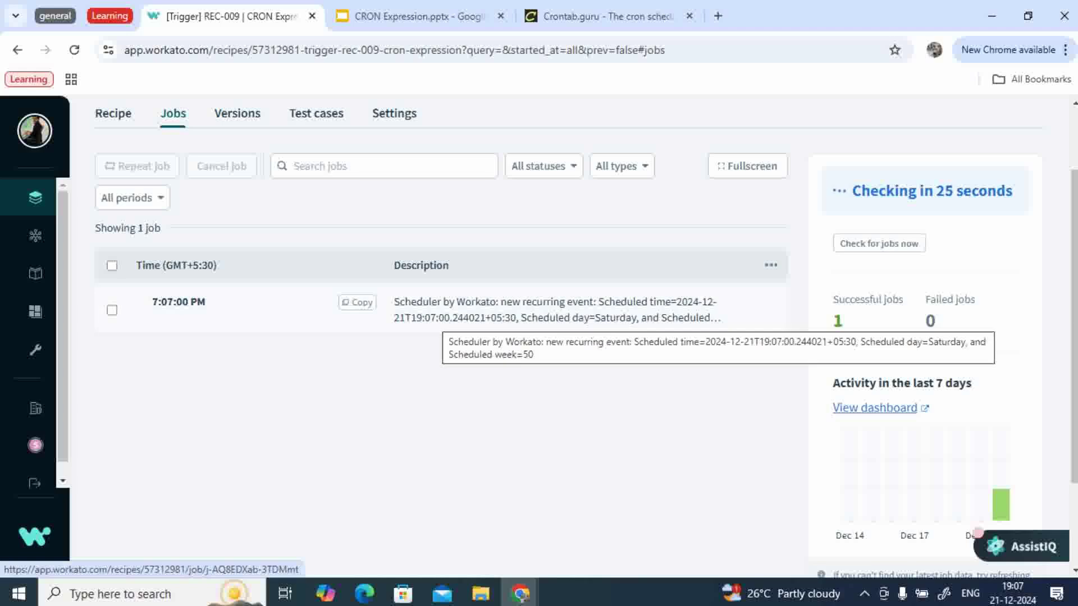
# Open the 7:07:00 PM job, examine the output of its Log message step and return to the recipe's job list.
pyautogui.click(443, 317)
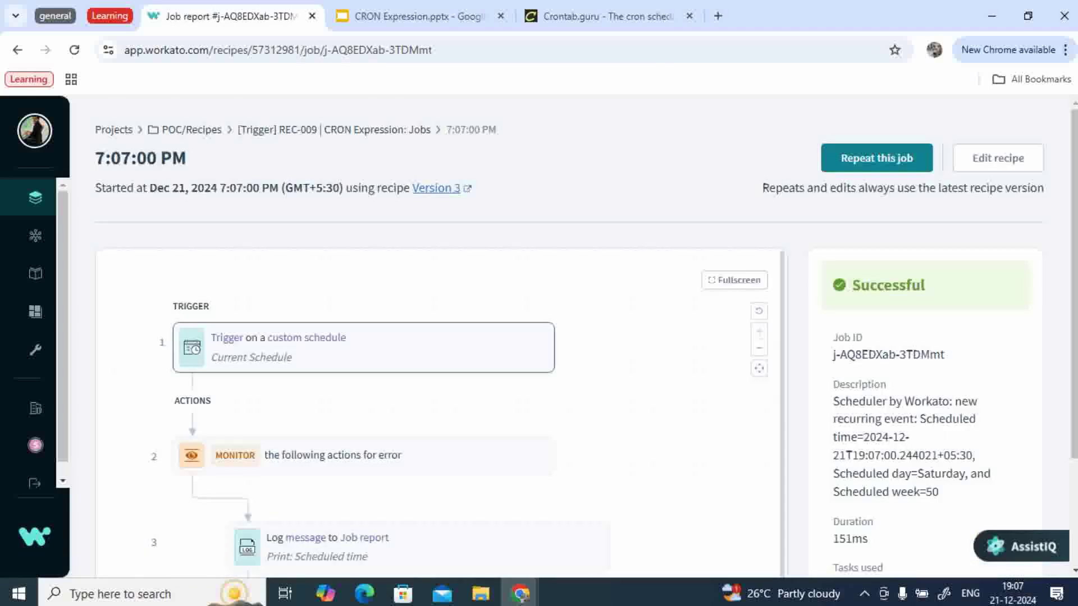
pyautogui.scroll(-2, 438, 351)
pyautogui.click(432, 447)
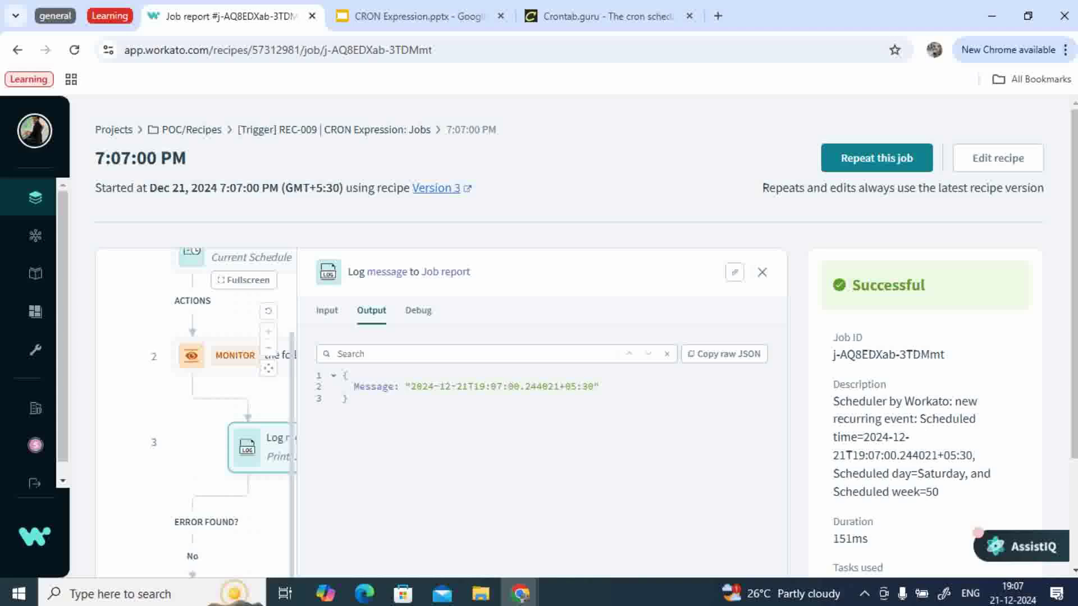
pyautogui.click(337, 130)
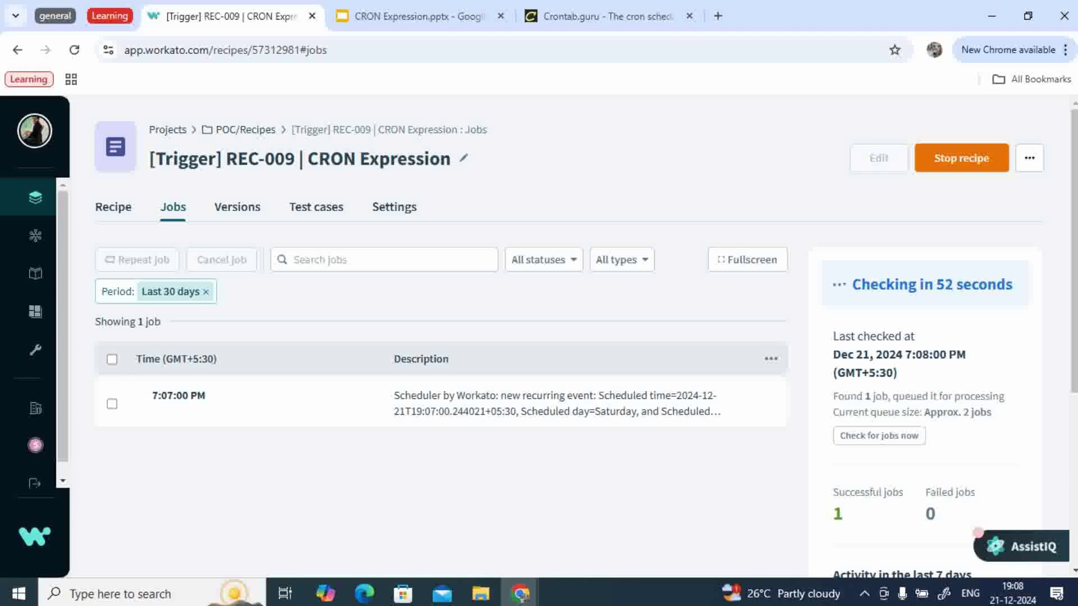
pyautogui.scroll(-1, 539, 337)
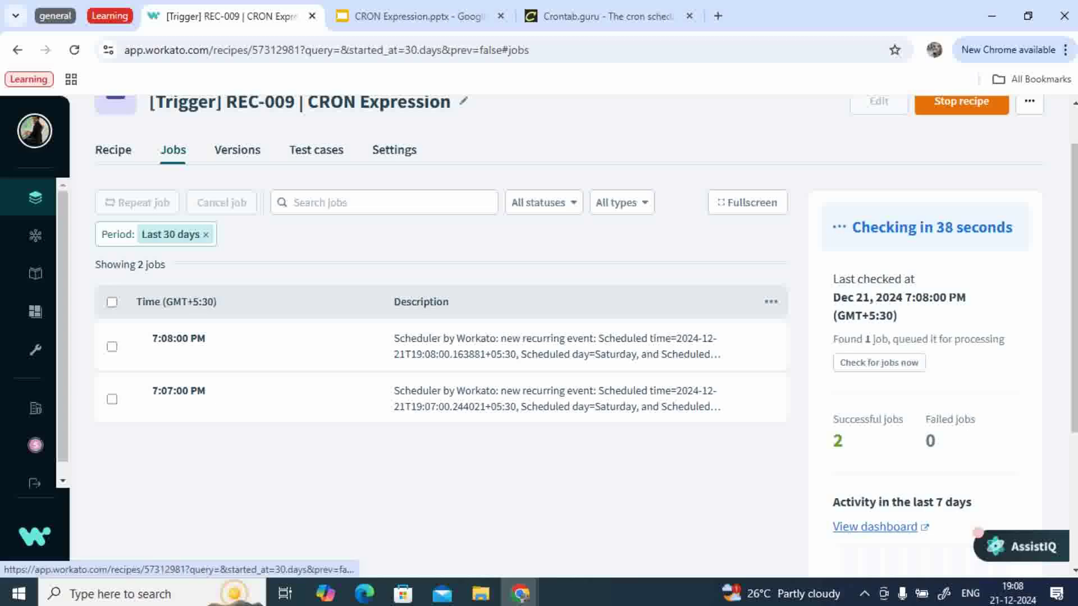
# Review the cron expression in the recipe's trigger again and switch to crontab.guru.
pyautogui.click(114, 150)
pyautogui.click(363, 290)
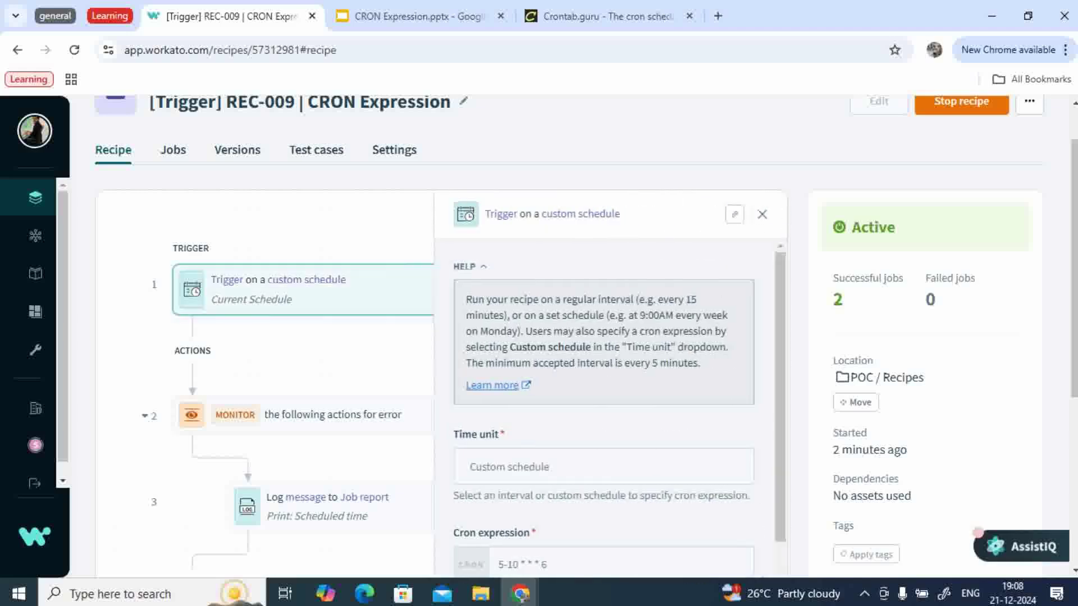
pyautogui.scroll(-3, 603, 407)
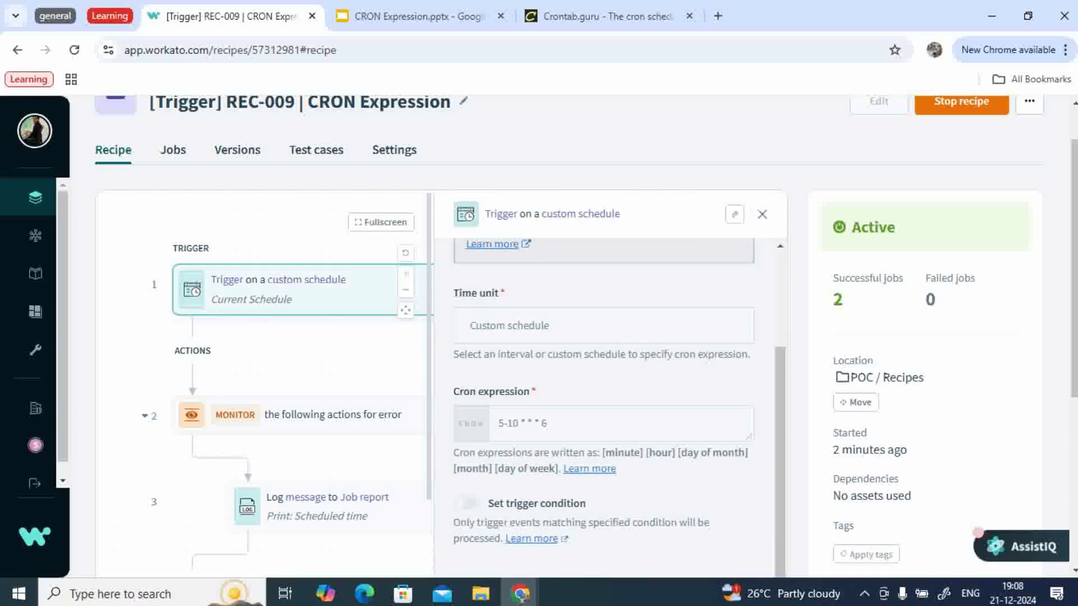
pyautogui.click(607, 16)
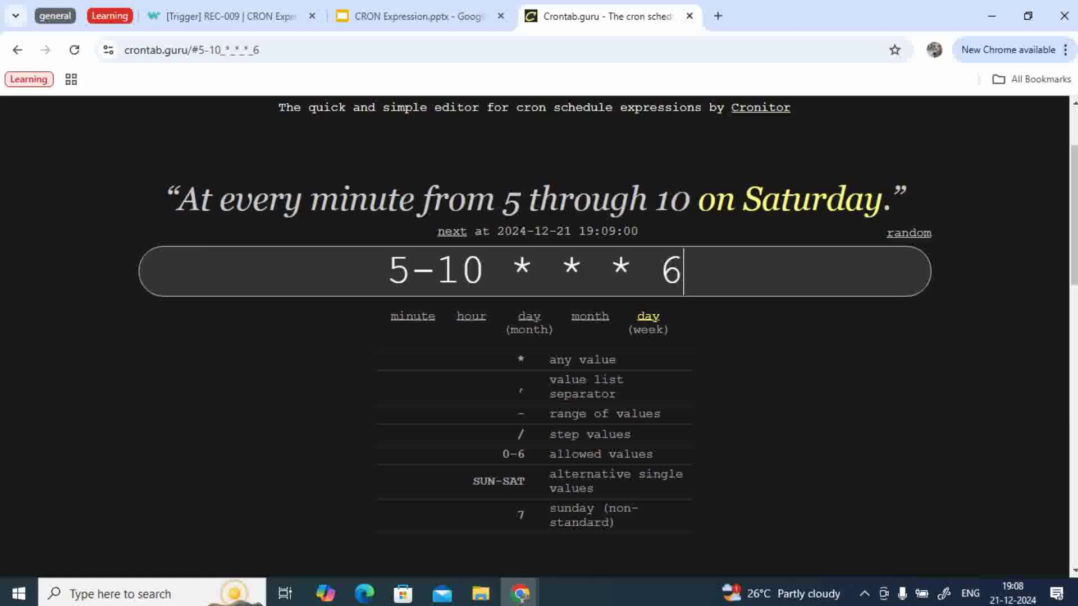
# Try 1 as the expression's hour value and restore it to *.
pyautogui.click(535, 272)
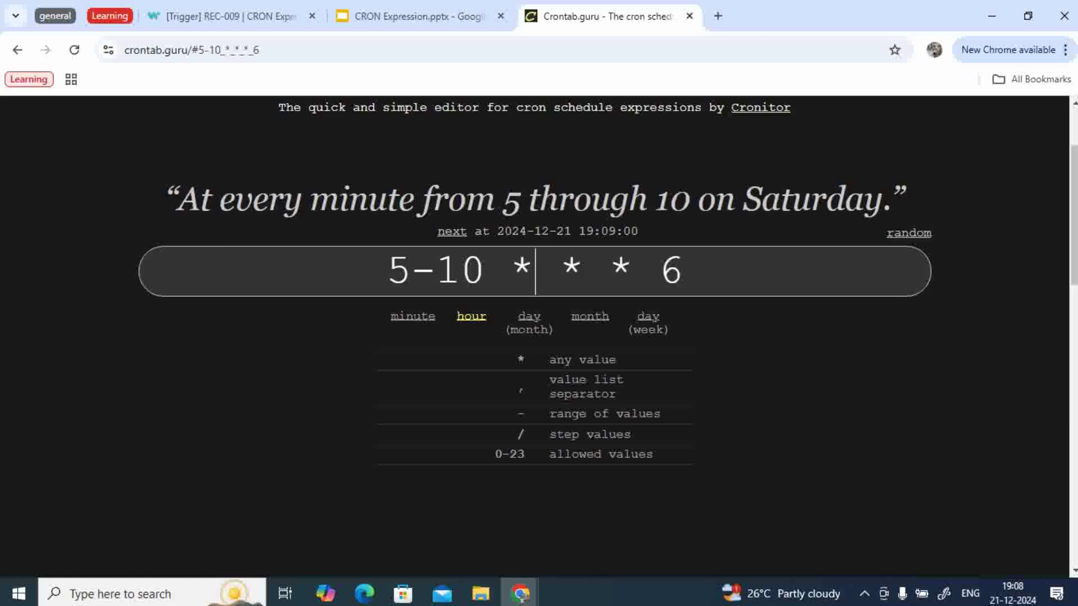
pyautogui.press('BackSpace')
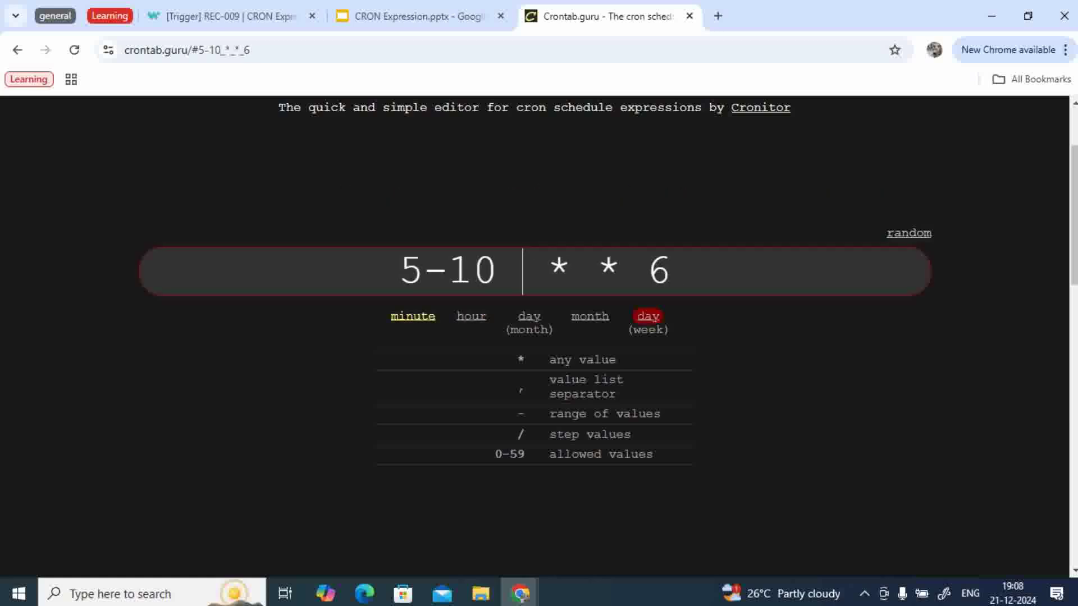
pyautogui.write('1')
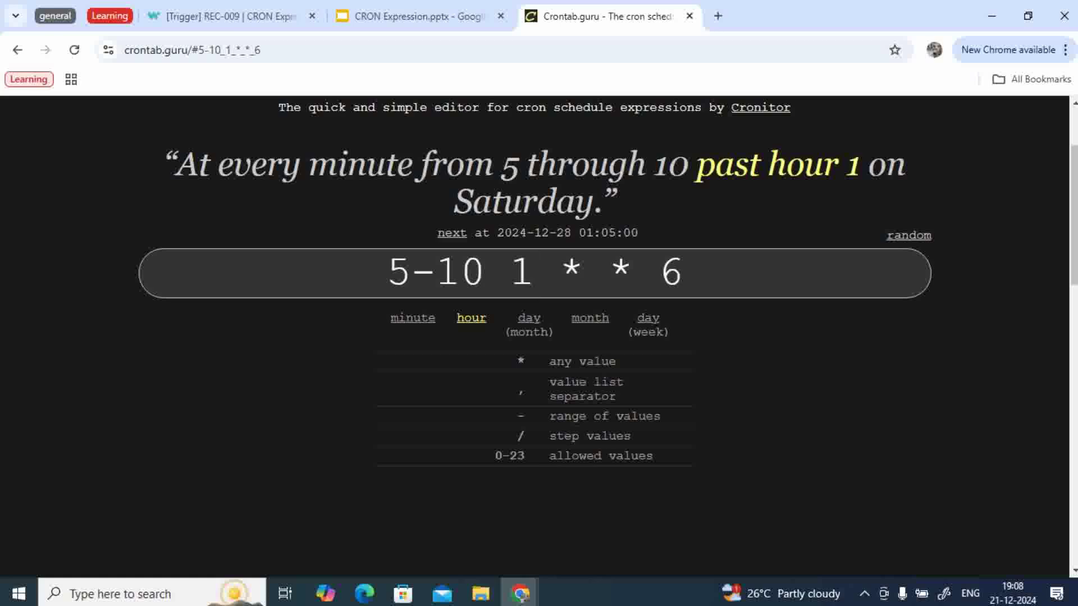
pyautogui.press('BackSpace')
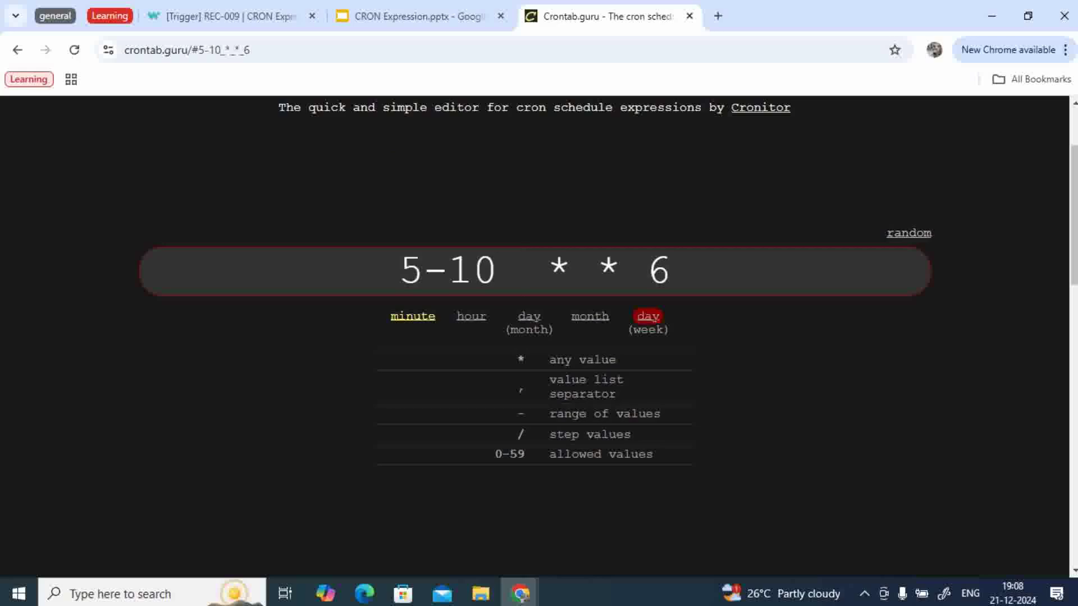
pyautogui.write('*')
# Replace the expression's minute range, trying the single values 5 and 10 and ending with minute 12.
pyautogui.press('Left')
pyautogui.press('Left')
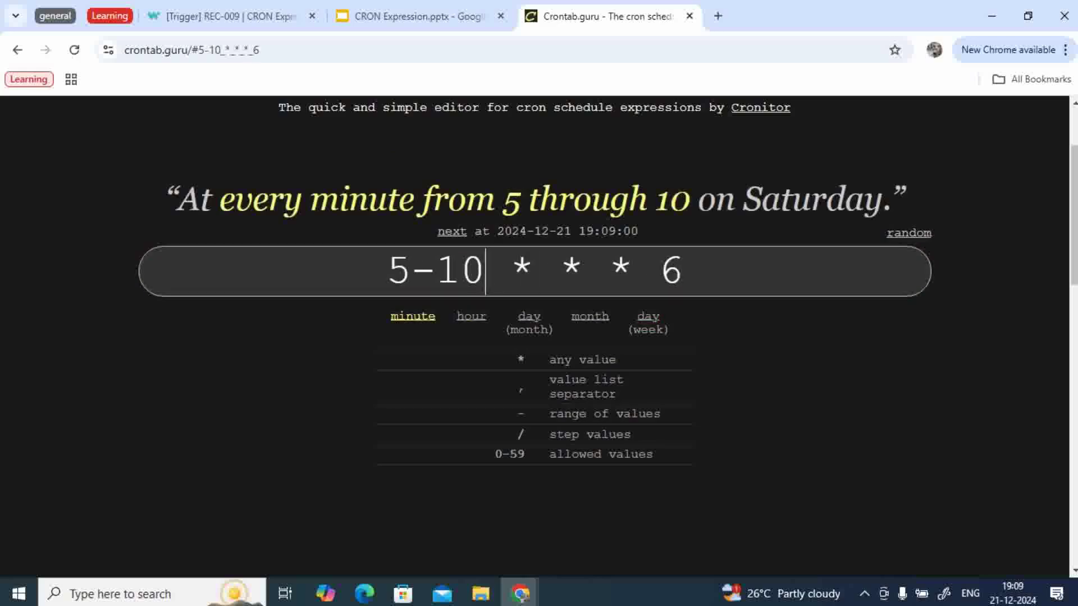
pyautogui.press('BackSpace')
pyautogui.press('BackSpace')
pyautogui.press('BackSpace')
pyautogui.press('BackSpace')
pyautogui.write('5')
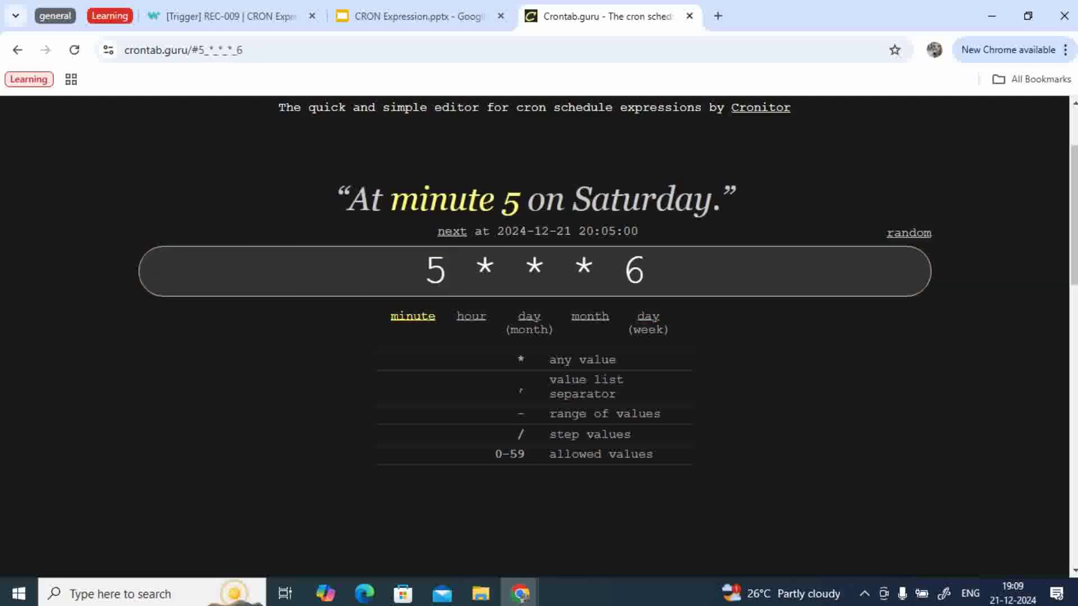
pyautogui.press('BackSpace')
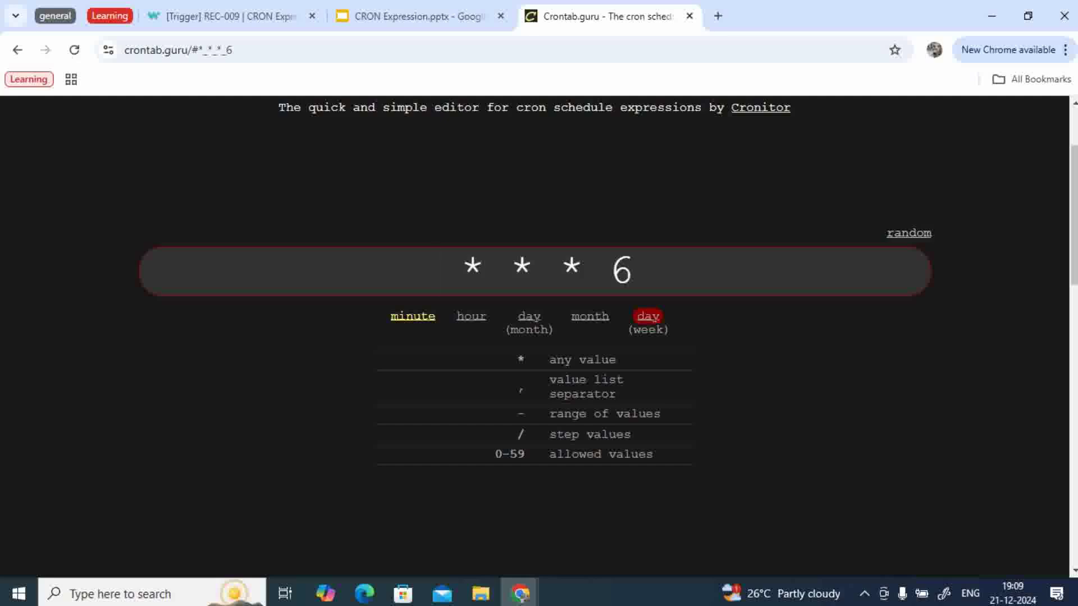
pyautogui.write('10')
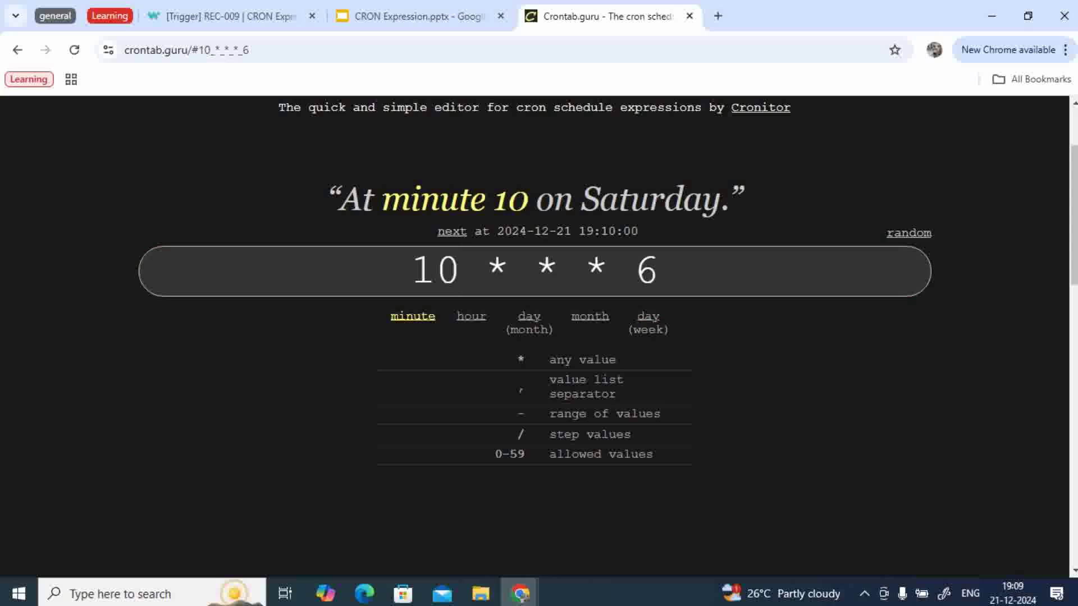
pyautogui.press('BackSpace')
pyautogui.write('2')
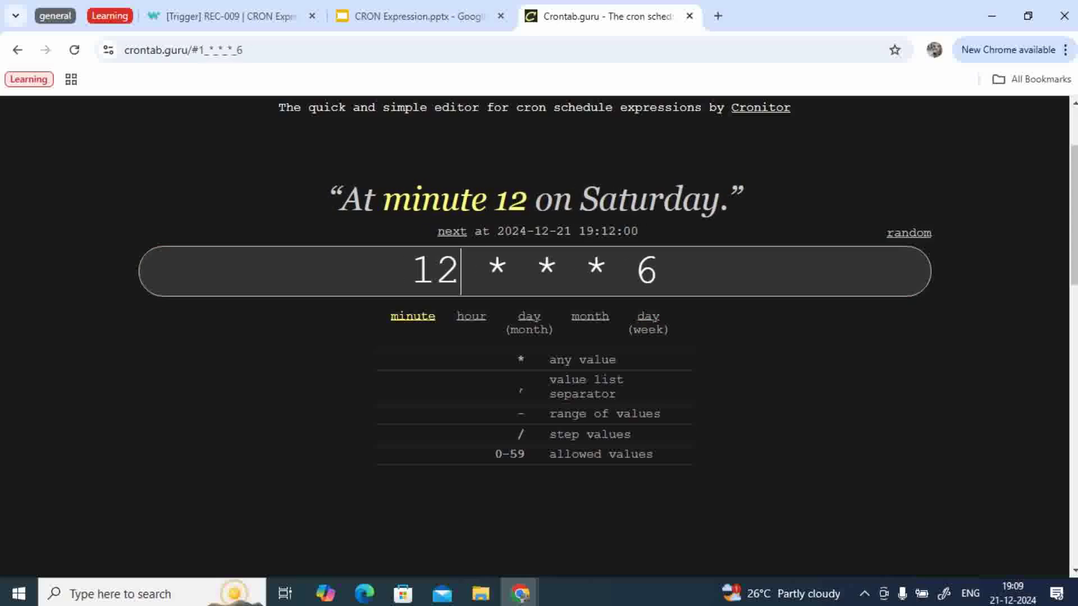
# Replace the expression's day-of-month value, trying 1 and 12 and ending with 21.
pyautogui.press('Right')
pyautogui.press('Right')
pyautogui.press('Right')
pyautogui.press('Right')
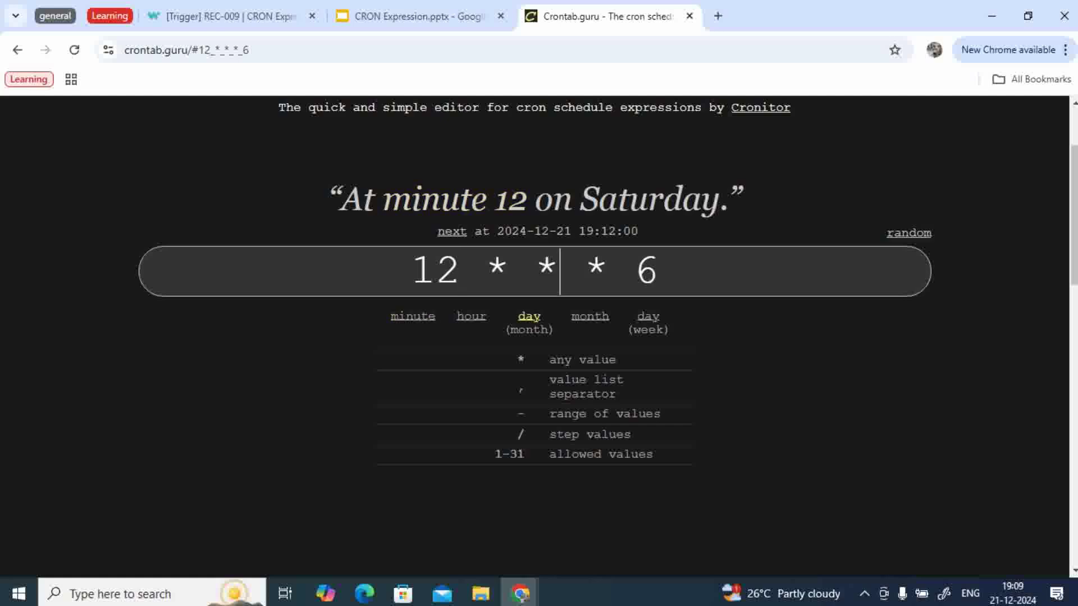
pyautogui.press('BackSpace')
pyautogui.write('1')
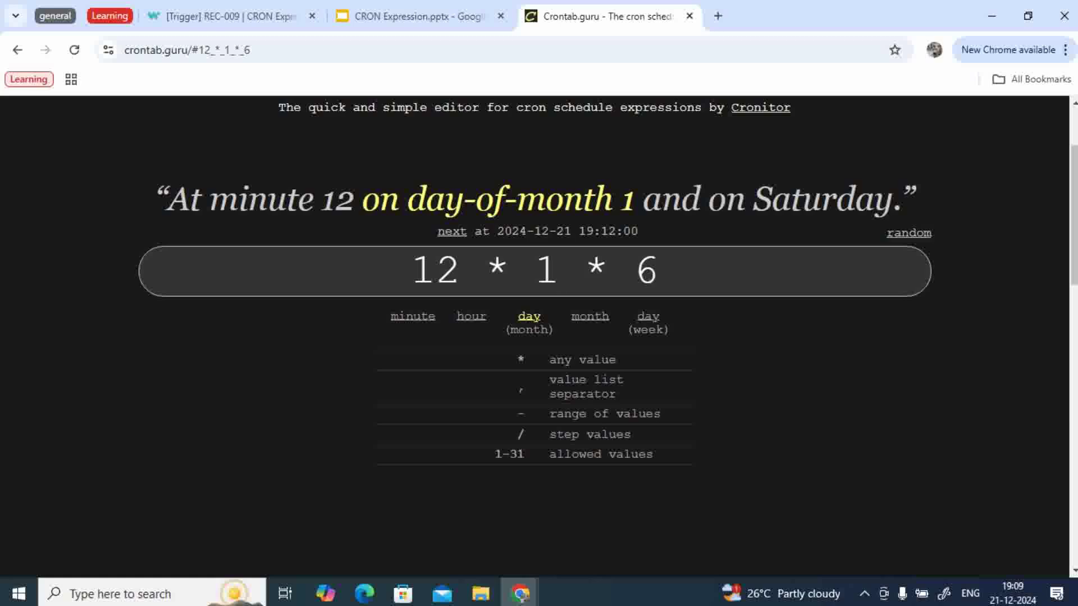
pyautogui.press('BackSpace')
pyautogui.write('12')
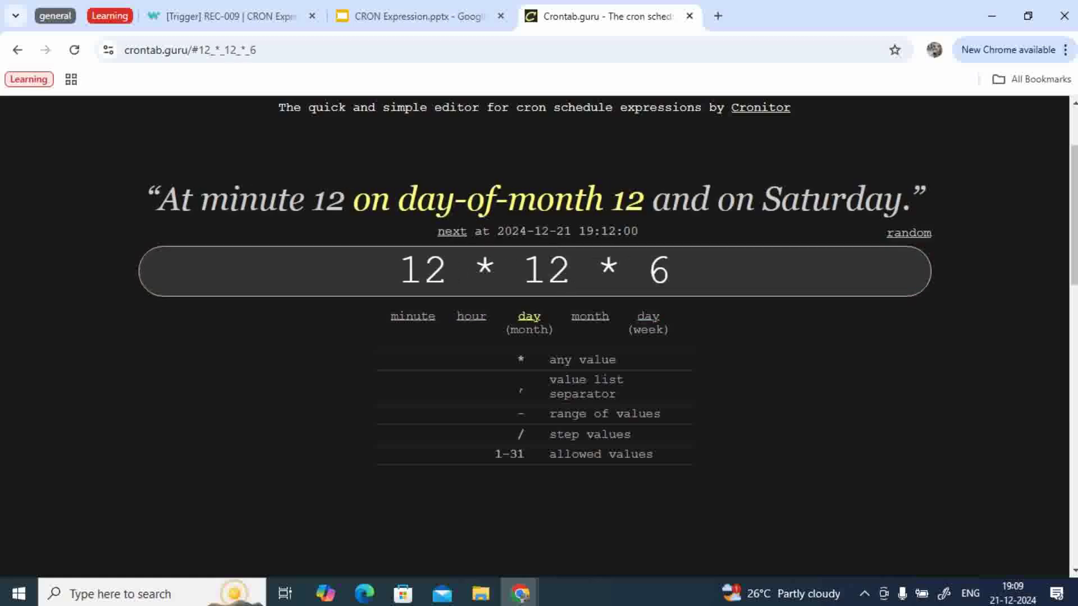
pyautogui.press('BackSpace')
pyautogui.press('BackSpace')
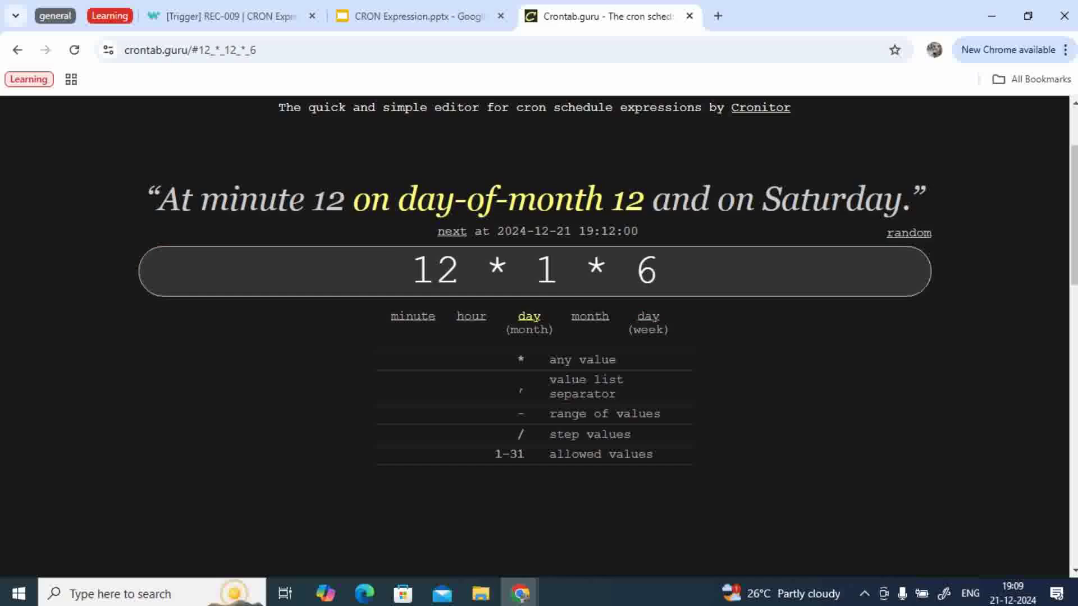
pyautogui.write('21')
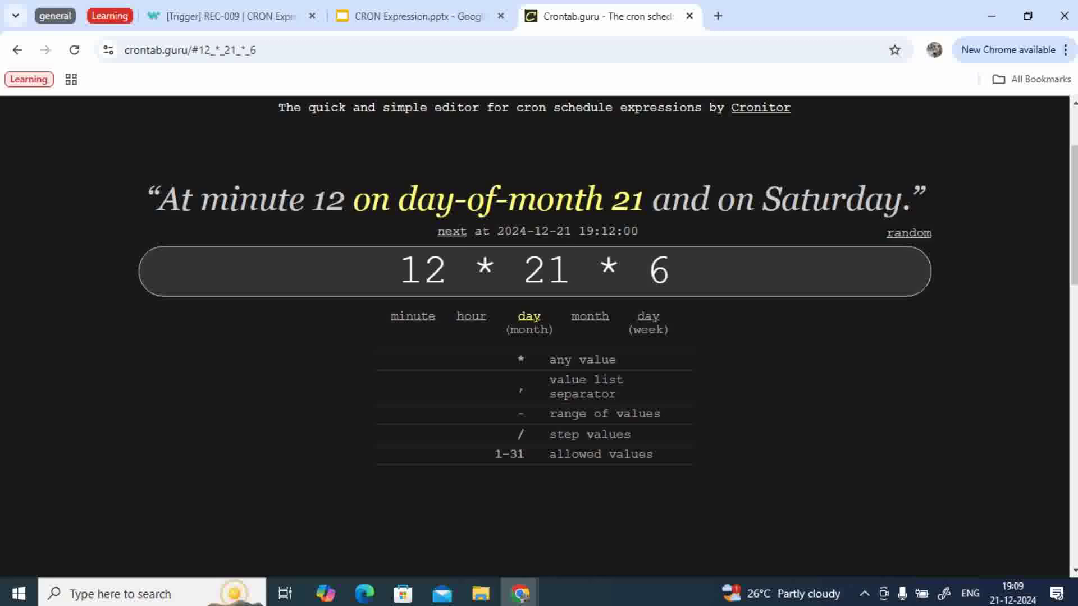
# Copy the whole cron expression "12 * 21 * 6" from crontab.guru.
pyautogui.click(674, 271)
pyautogui.hotkey('ctrl', 'a')
pyautogui.hotkey('ctrl', 'c')
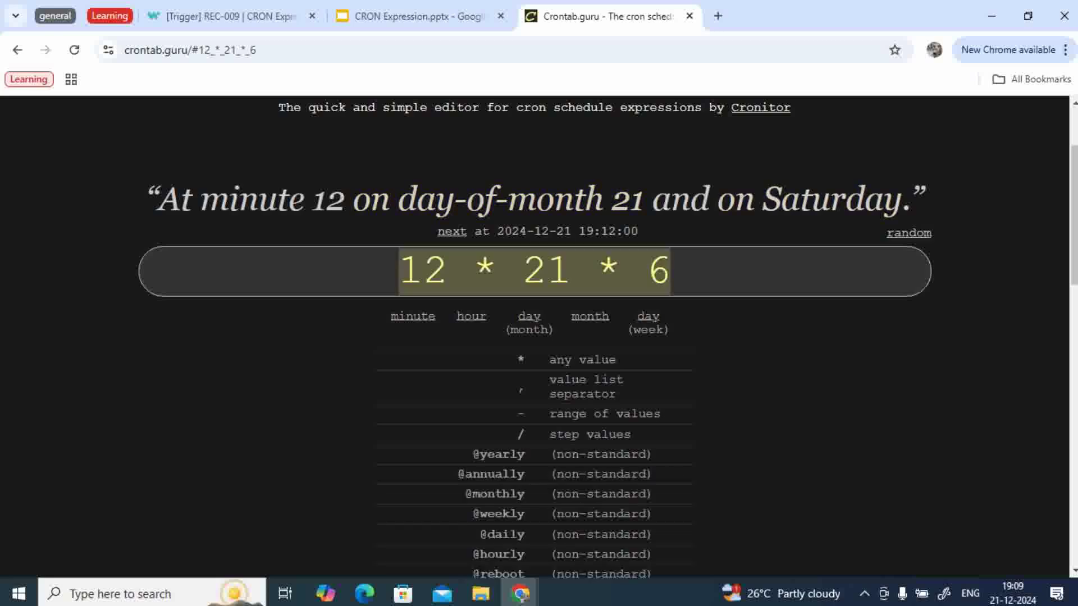
# Return to the Workato recipe and examine the scheduled runs in its job list.
pyautogui.click(225, 15)
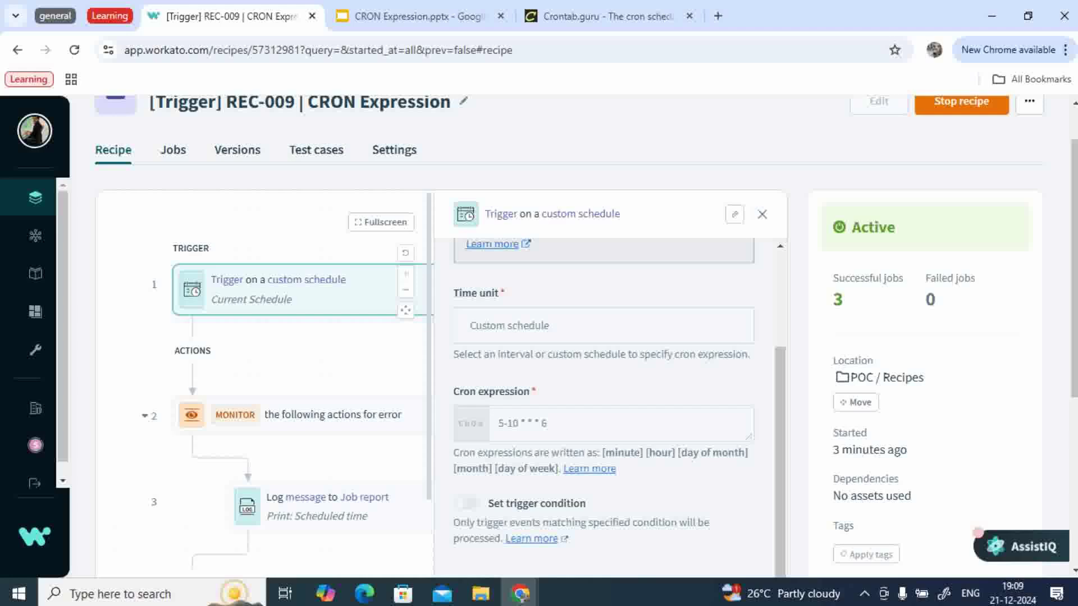
pyautogui.scroll(1, 567, 337)
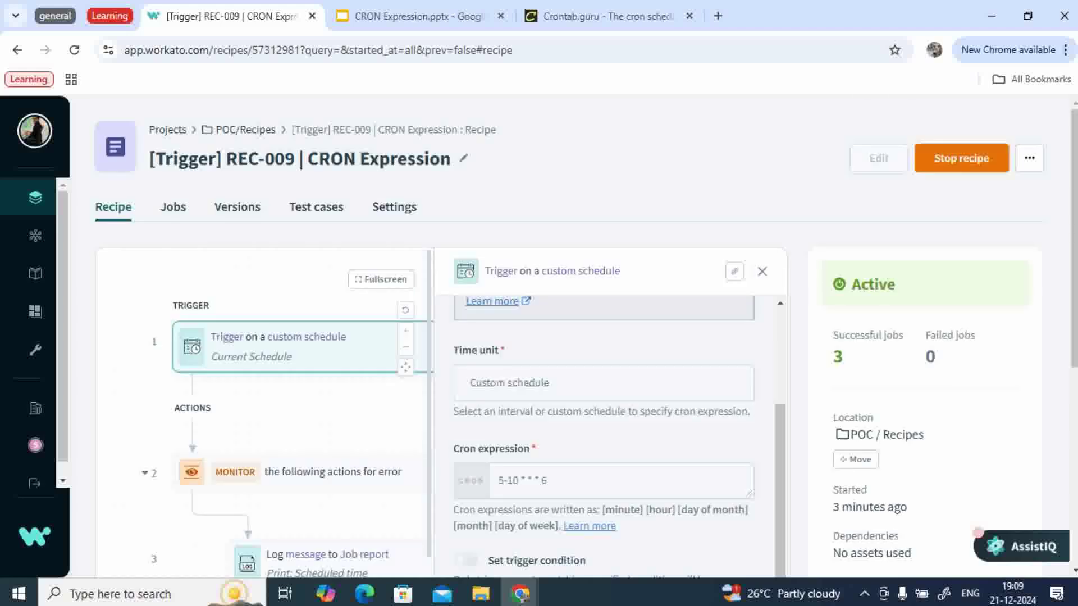
pyautogui.click(173, 206)
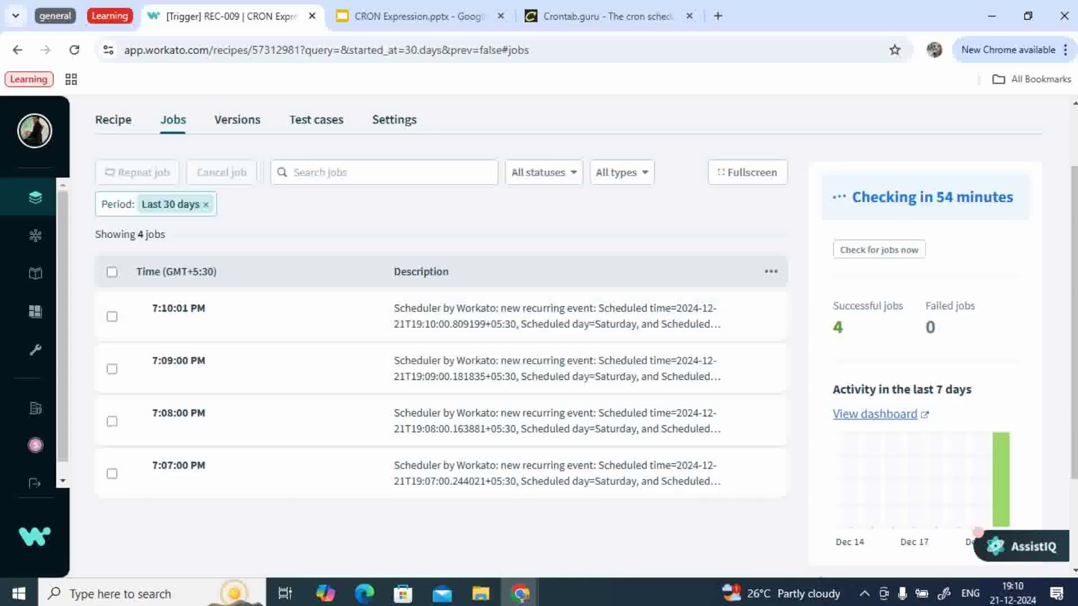
pyautogui.scroll(1, 441, 337)
pyautogui.scroll(-1, 441, 337)
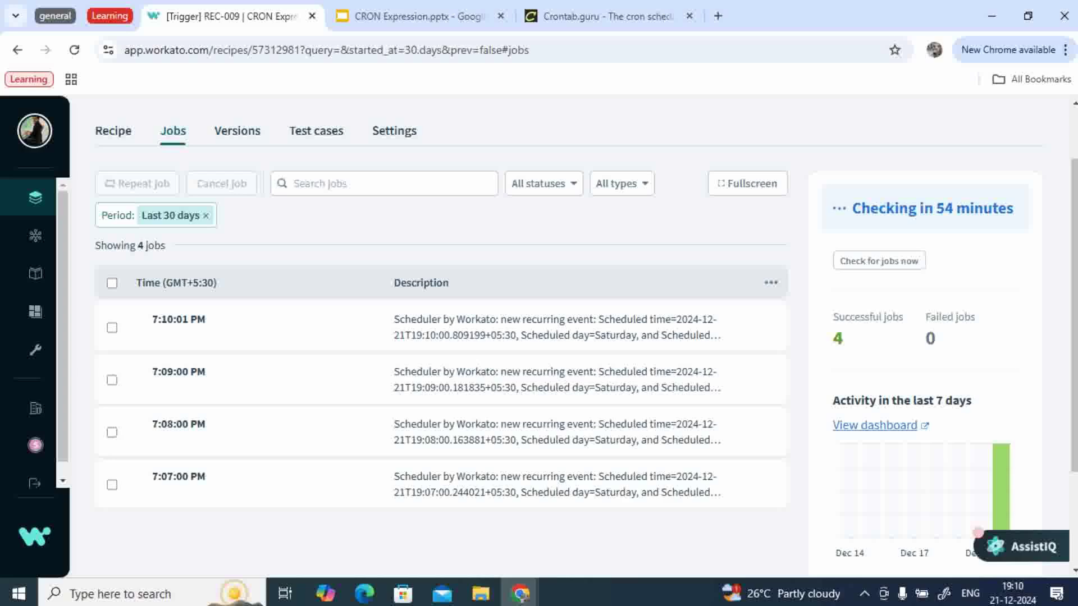
# Go back to the recipe's steps and bring up the Cron expression setting of the custom schedule trigger.
pyautogui.click(114, 131)
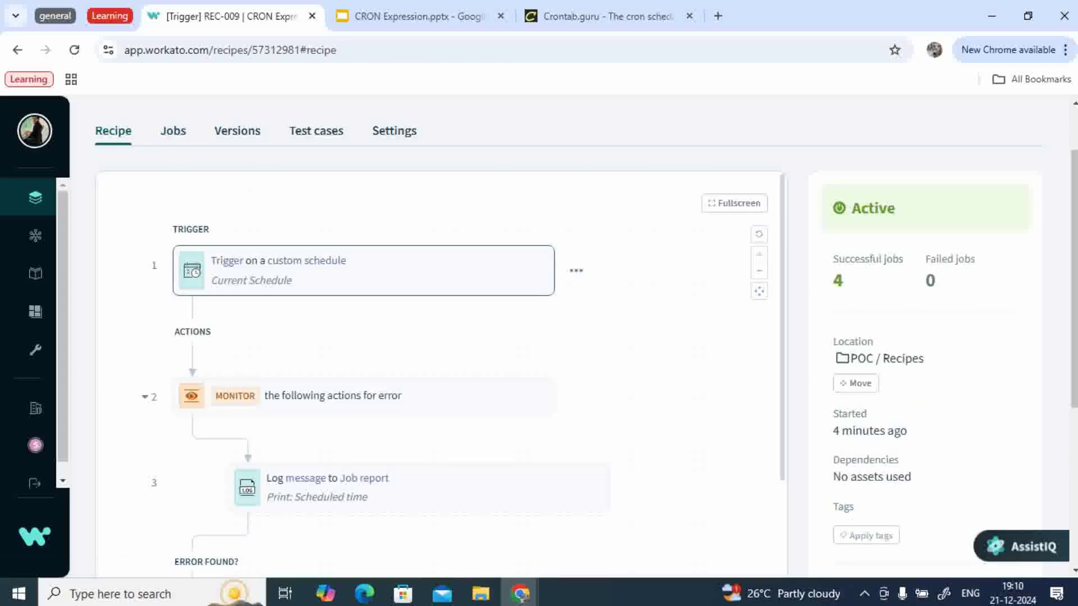
pyautogui.click(371, 271)
pyautogui.scroll(-3, 604, 381)
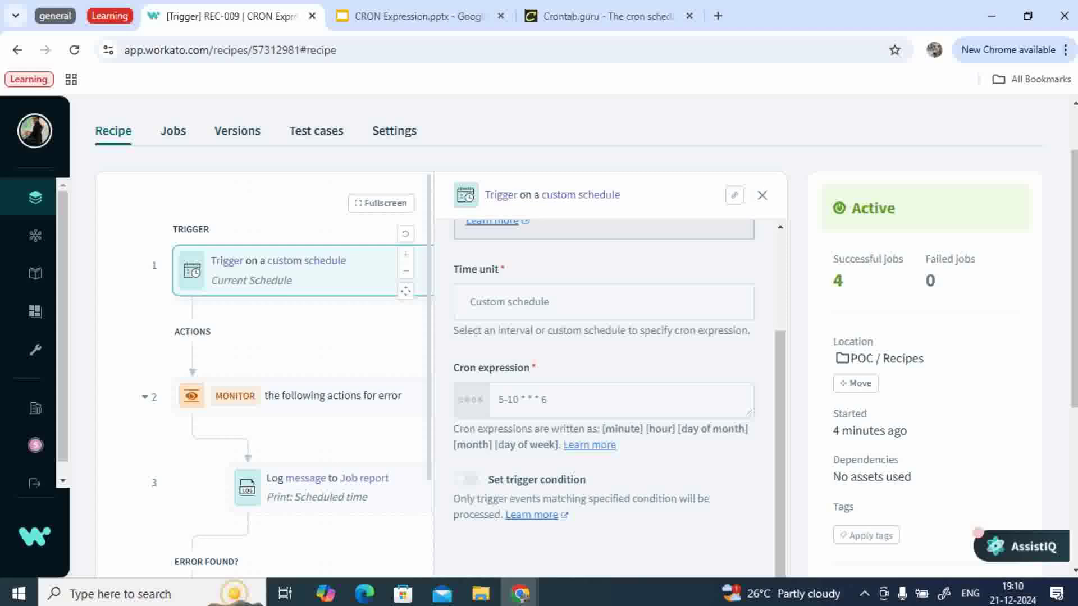
# Examine the runs in the recipe's job list, and stop the recipe to open it for editing.
pyautogui.click(173, 131)
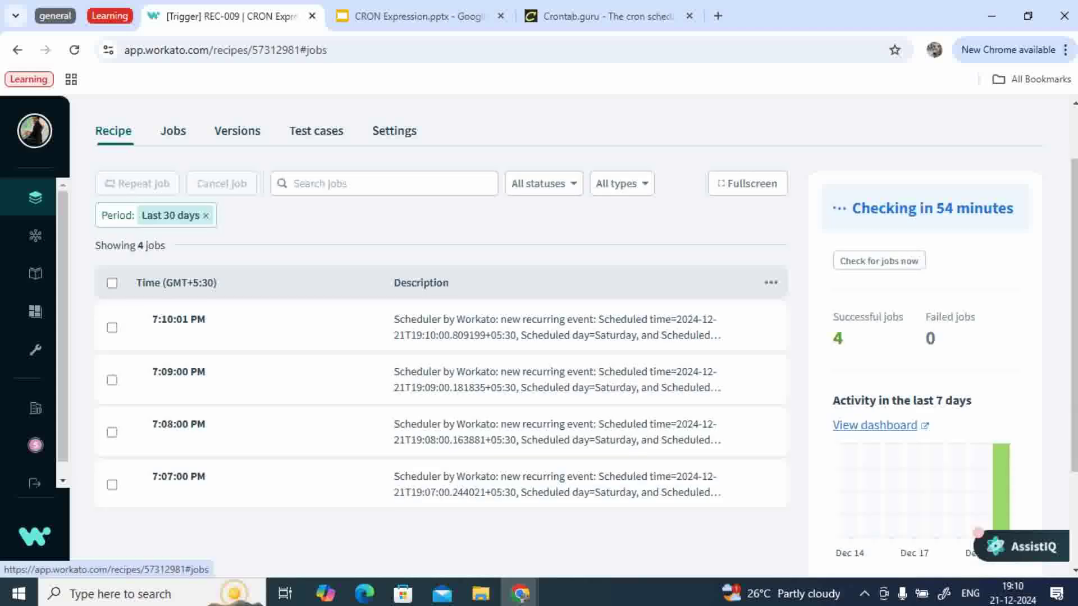
pyautogui.scroll(-1, 270, 390)
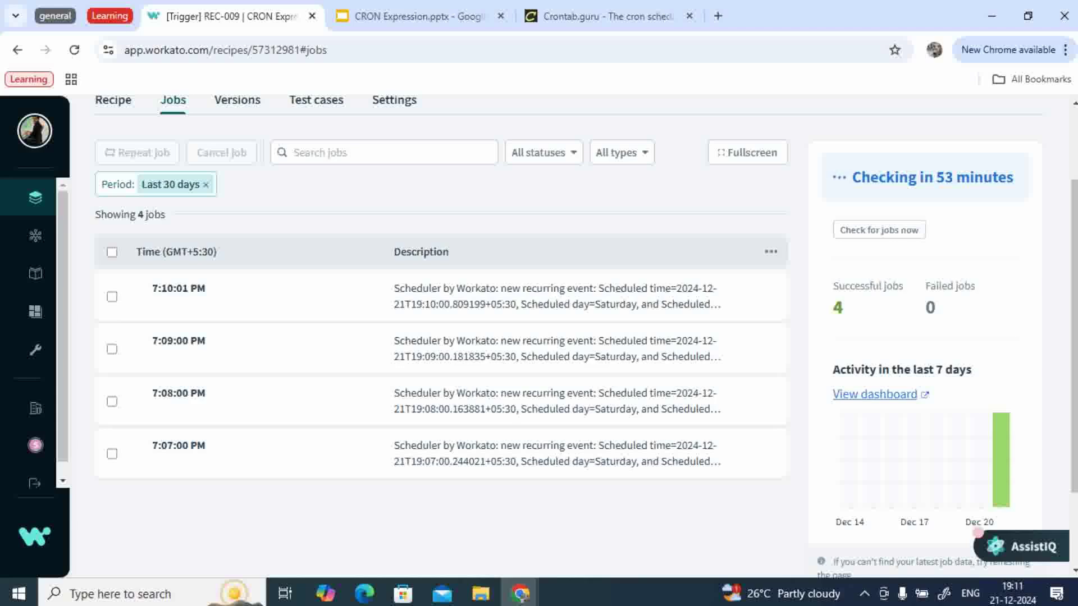
pyautogui.scroll(1, 359, 441)
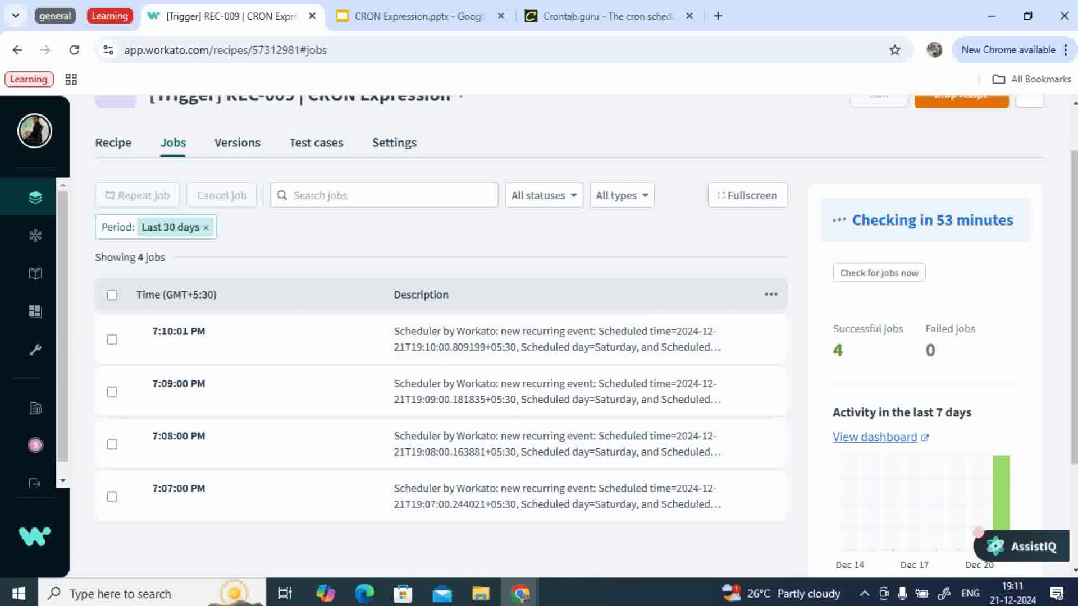
pyautogui.scroll(1, 442, 337)
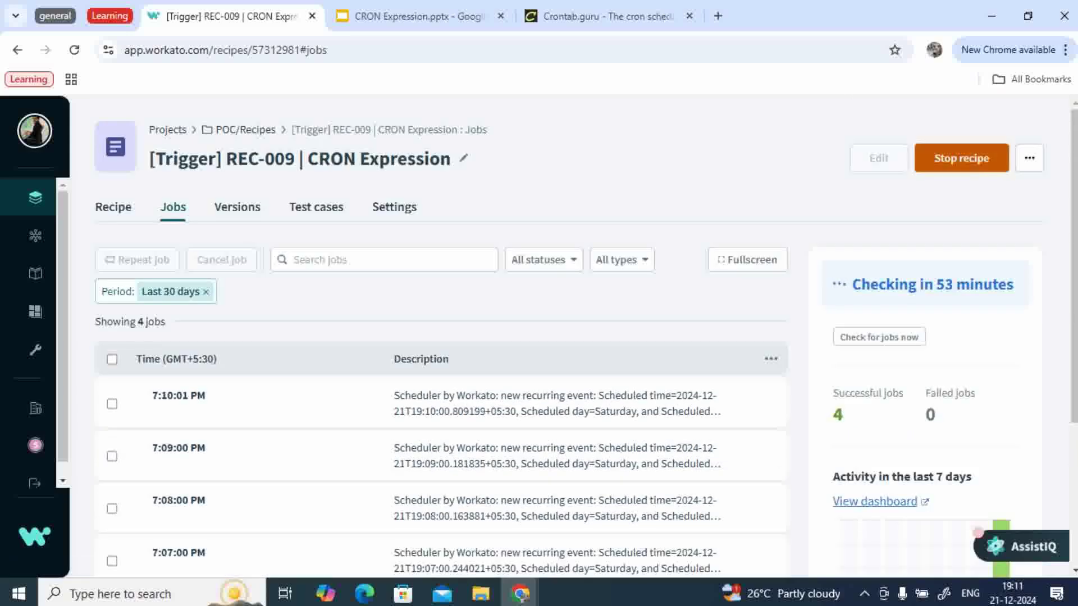
pyautogui.click(961, 158)
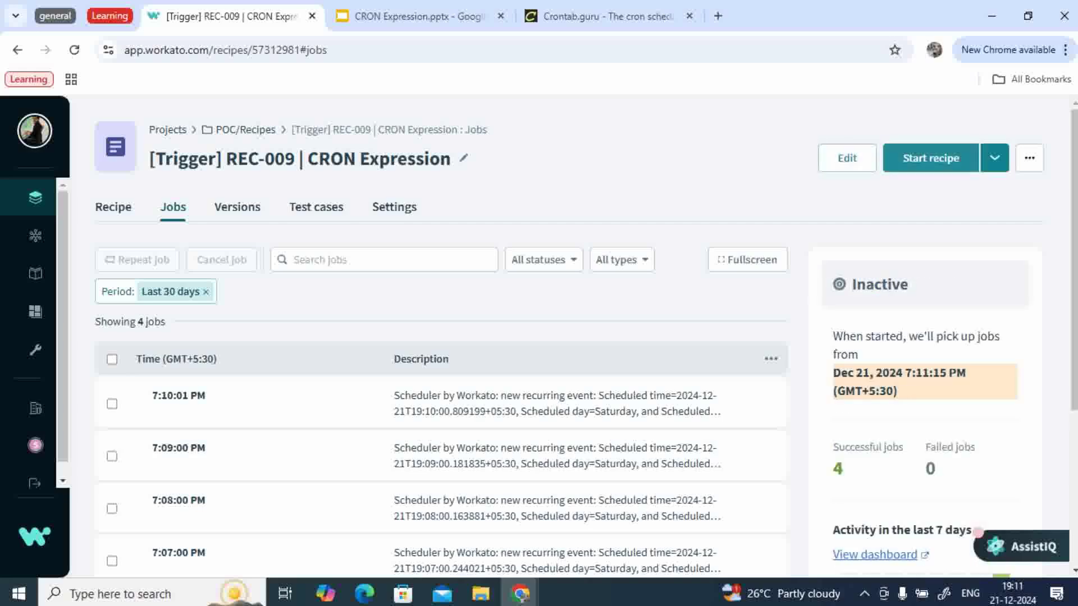
pyautogui.click(847, 158)
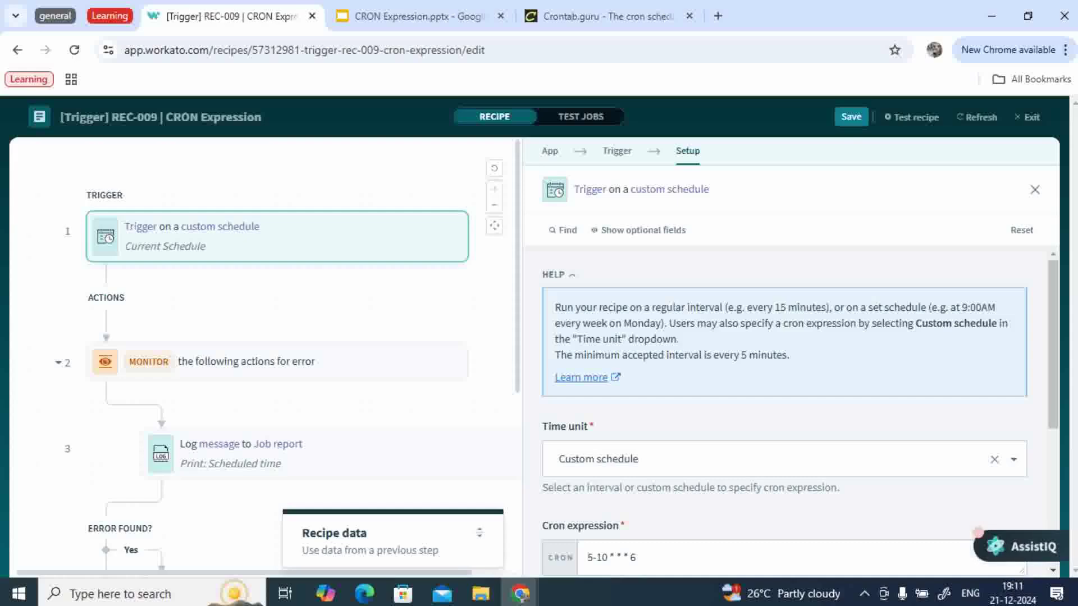
# Replace the custom schedule trigger's cron expression with the copied "12 * 21 * 6".
pyautogui.scroll(-2, 785, 416)
pyautogui.click(685, 445)
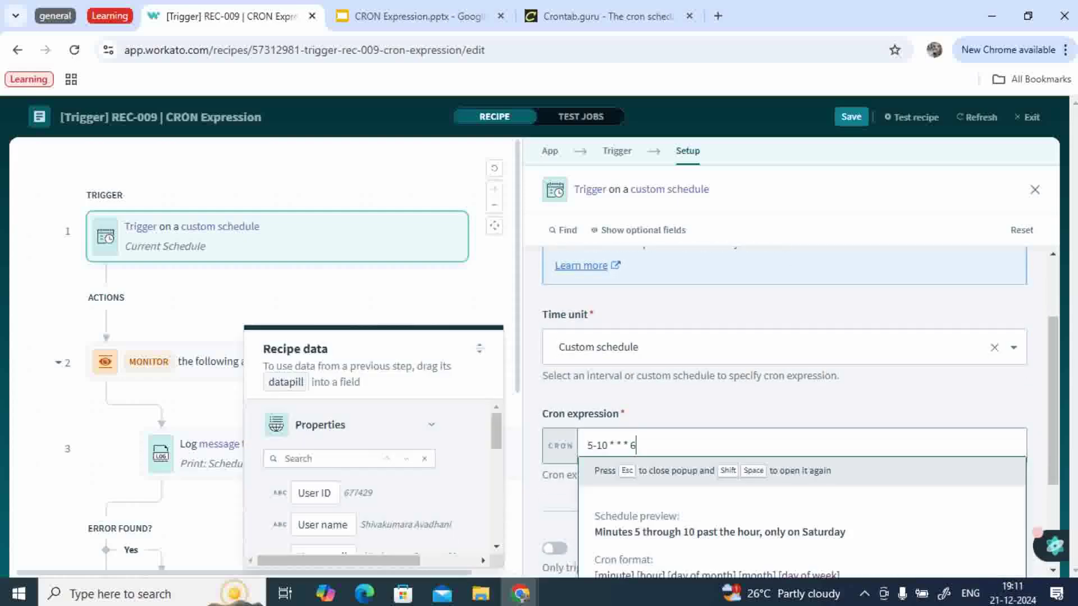
pyautogui.press('BackSpace')
pyautogui.press('BackSpace')
pyautogui.press('BackSpace')
pyautogui.press('BackSpace')
pyautogui.press('BackSpace')
pyautogui.press('BackSpace')
pyautogui.press('BackSpace')
pyautogui.press('BackSpace')
pyautogui.press('BackSpace')
pyautogui.press('BackSpace')
pyautogui.press('BackSpace')
pyautogui.press('BackSpace')
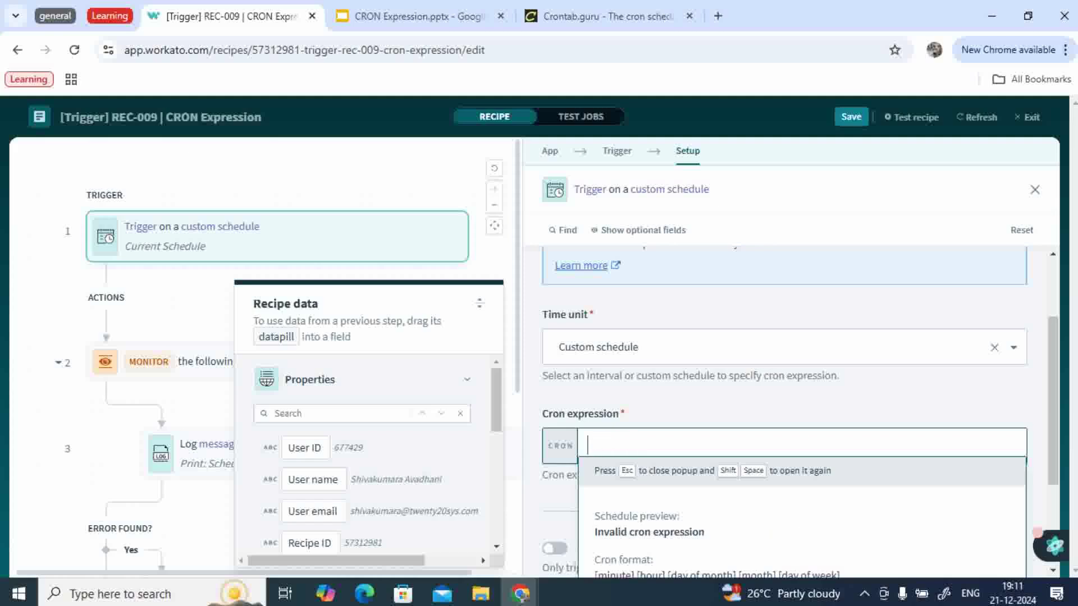
pyautogui.hotkey('ctrl', 'v')
pyautogui.press('Escape')
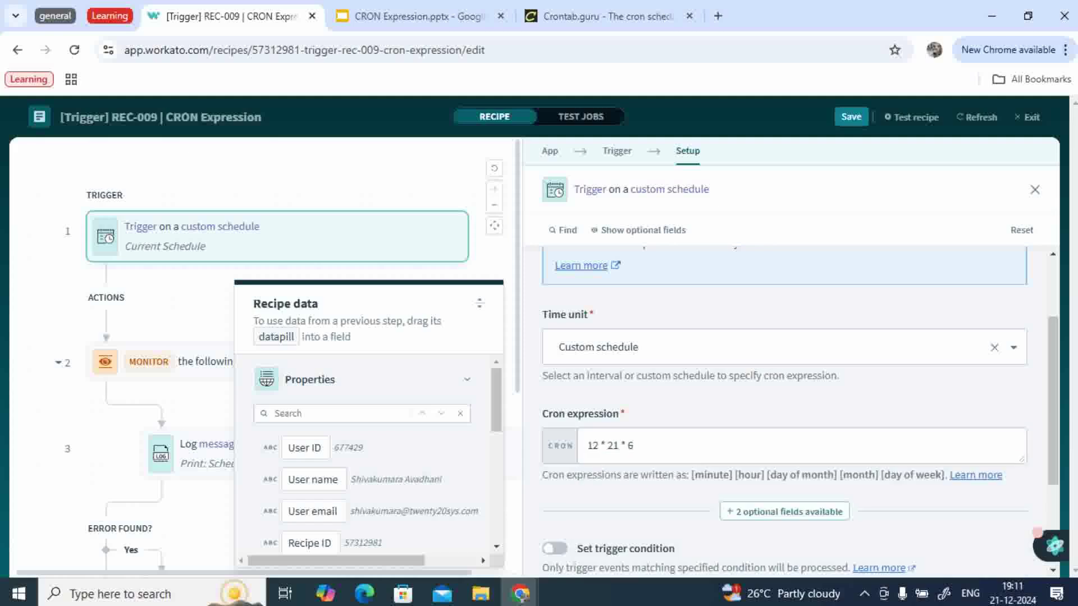
# Change the minute value of the trigger's cron expression to 13, making it "13 * 21 * 6".
pyautogui.click(685, 446)
pyautogui.scroll(-1, 685, 445)
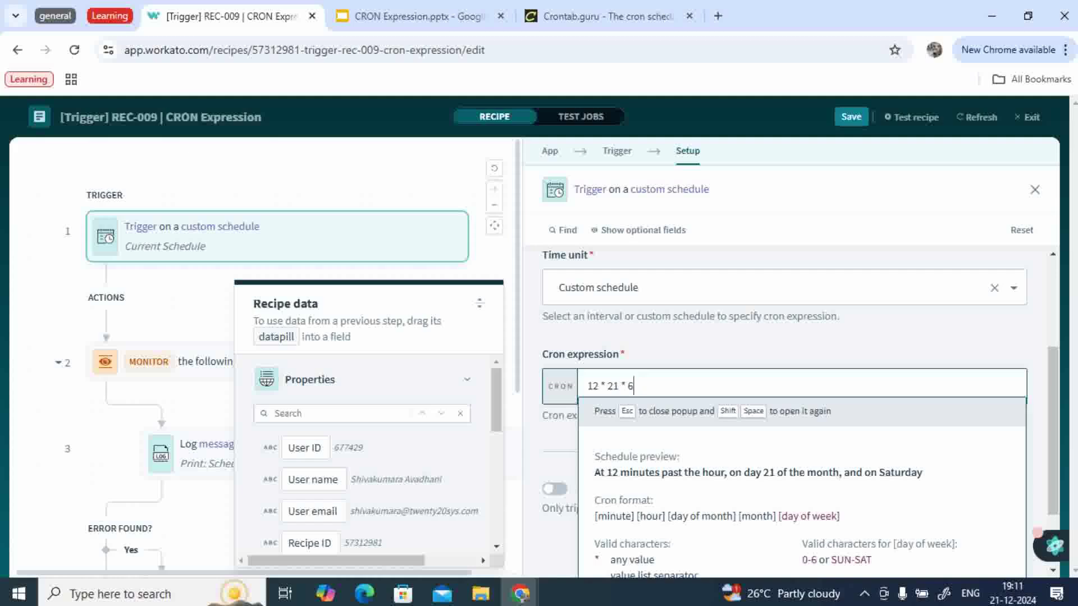
pyautogui.click(599, 386)
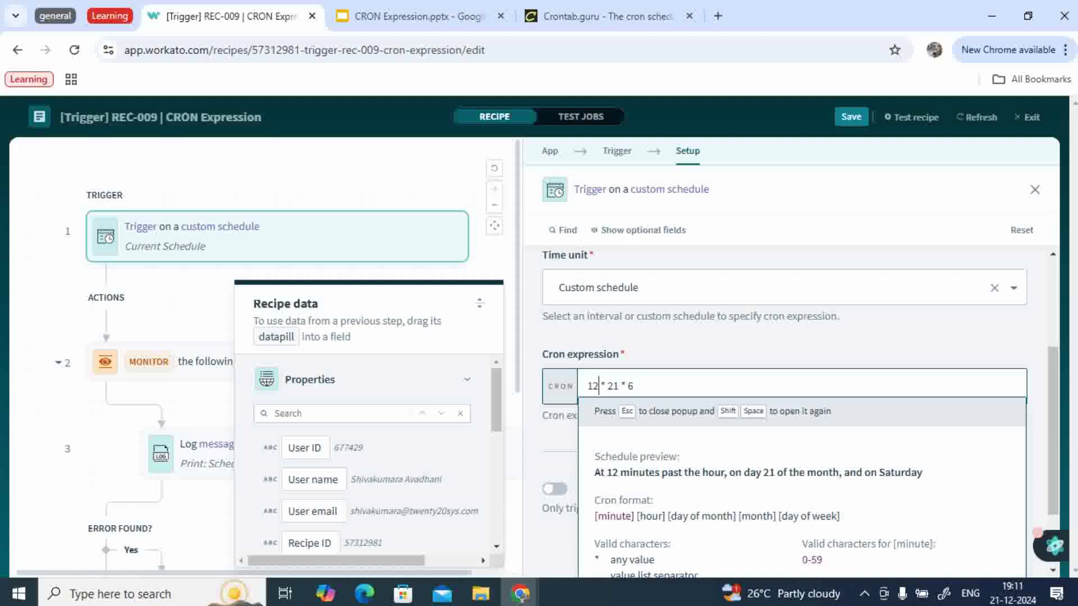
pyautogui.press('BackSpace')
pyautogui.write('3')
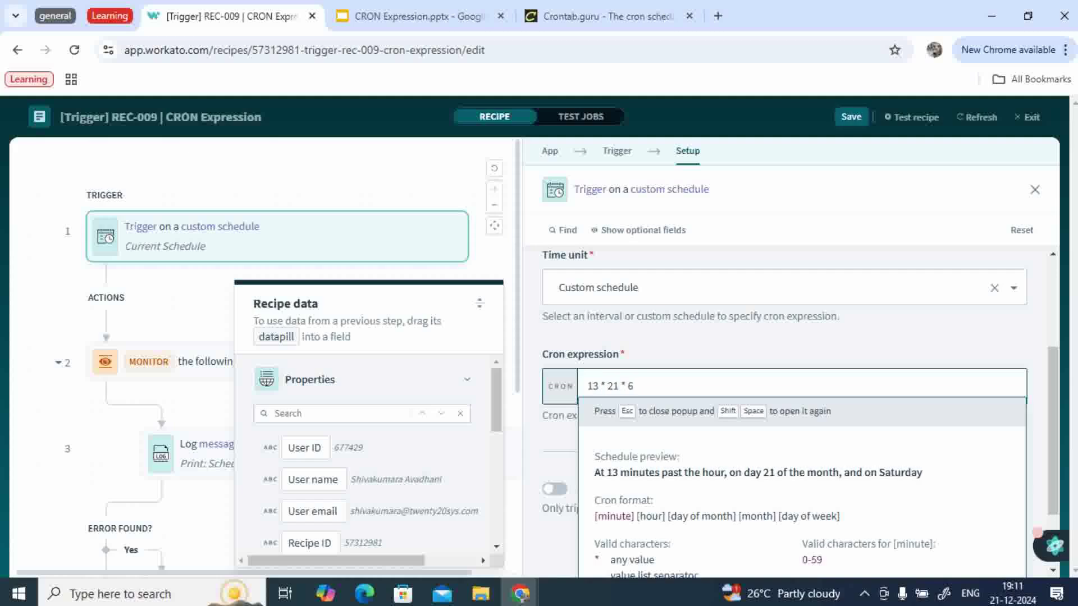
# Save the recipe, exit the editor and start the recipe.
pyautogui.click(851, 117)
pyautogui.click(1027, 117)
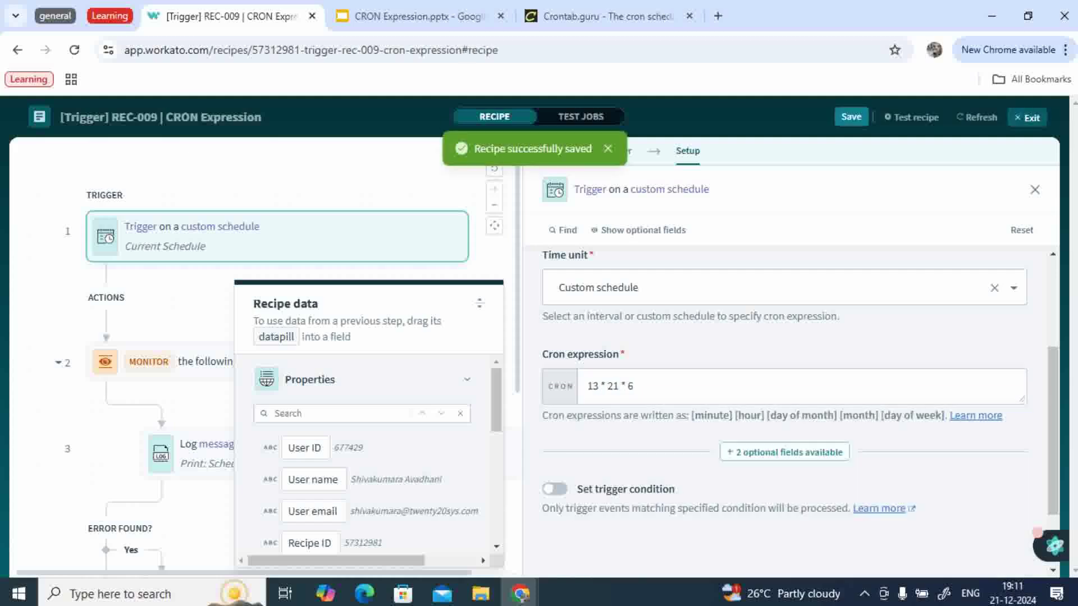
pyautogui.click(961, 158)
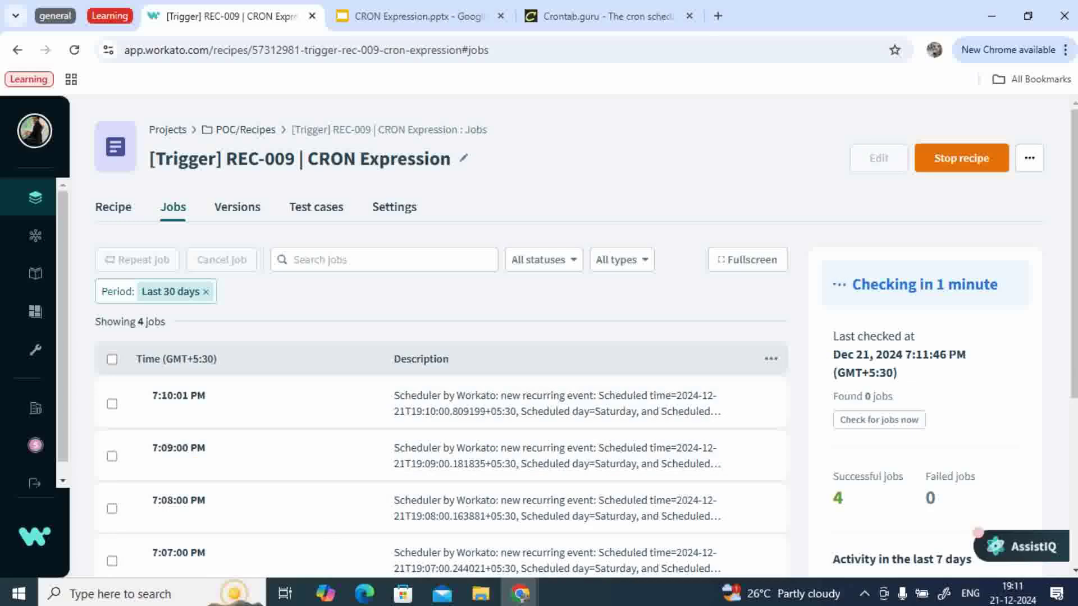
# Review the running recipe's cron expression and check its job list for the run scheduled at minute 13.
pyautogui.scroll(-1, 539, 348)
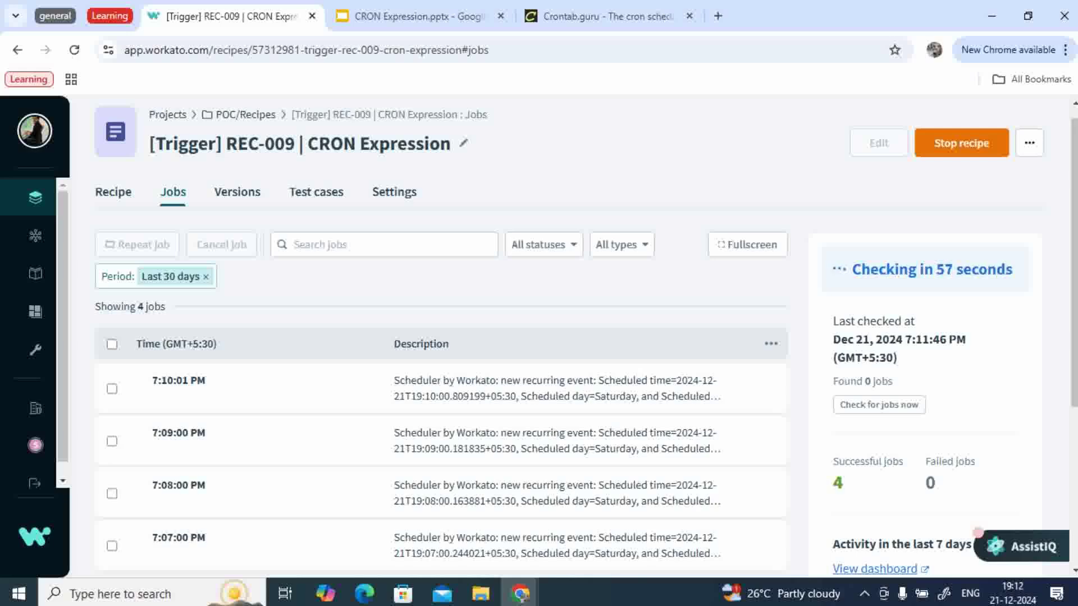
pyautogui.click(113, 192)
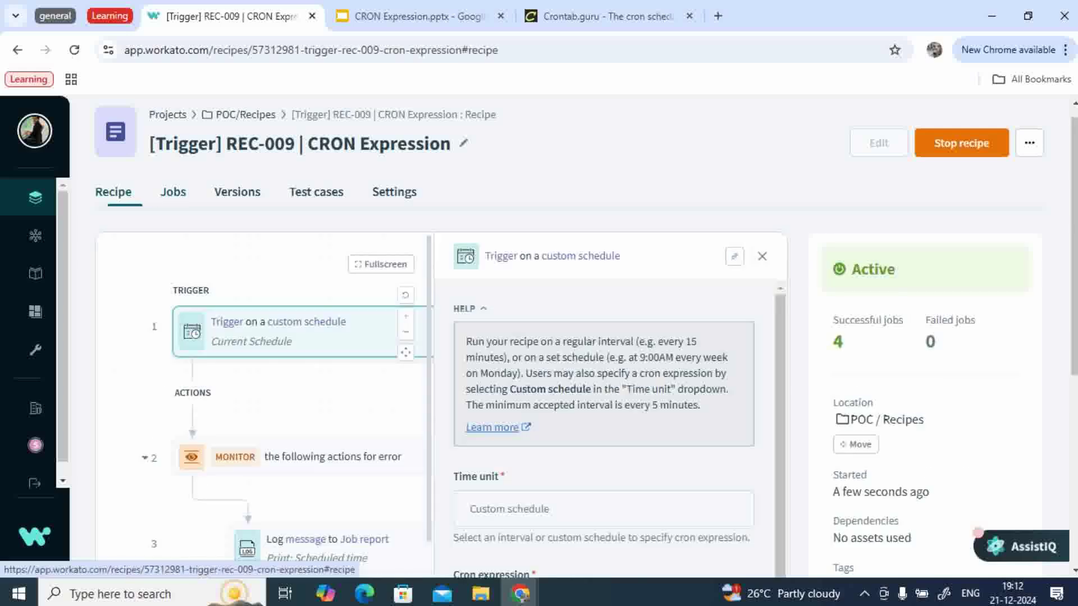
pyautogui.scroll(-3, 612, 427)
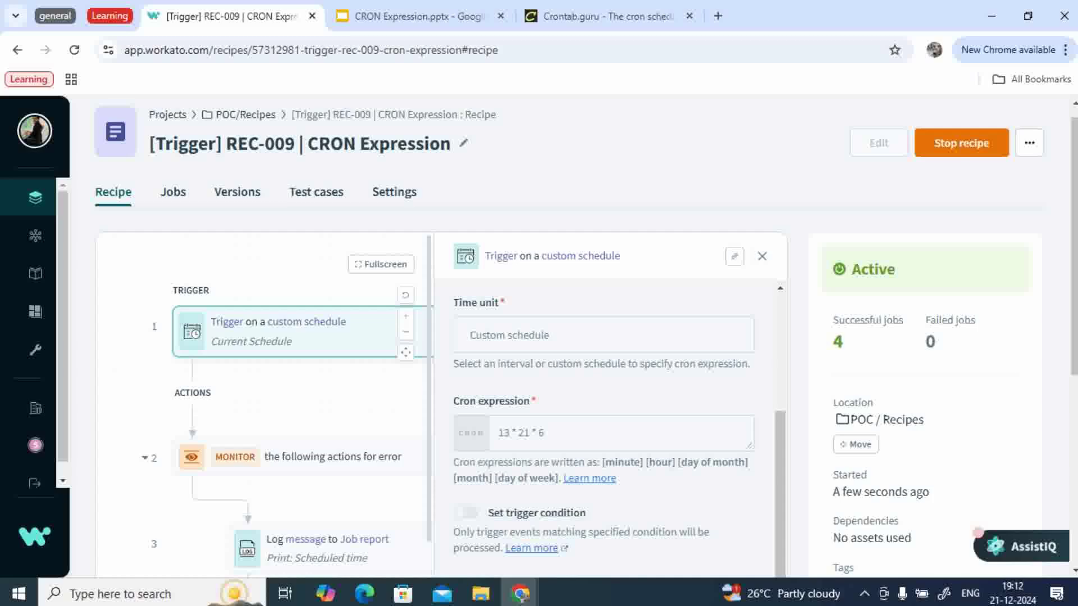
pyautogui.click(173, 192)
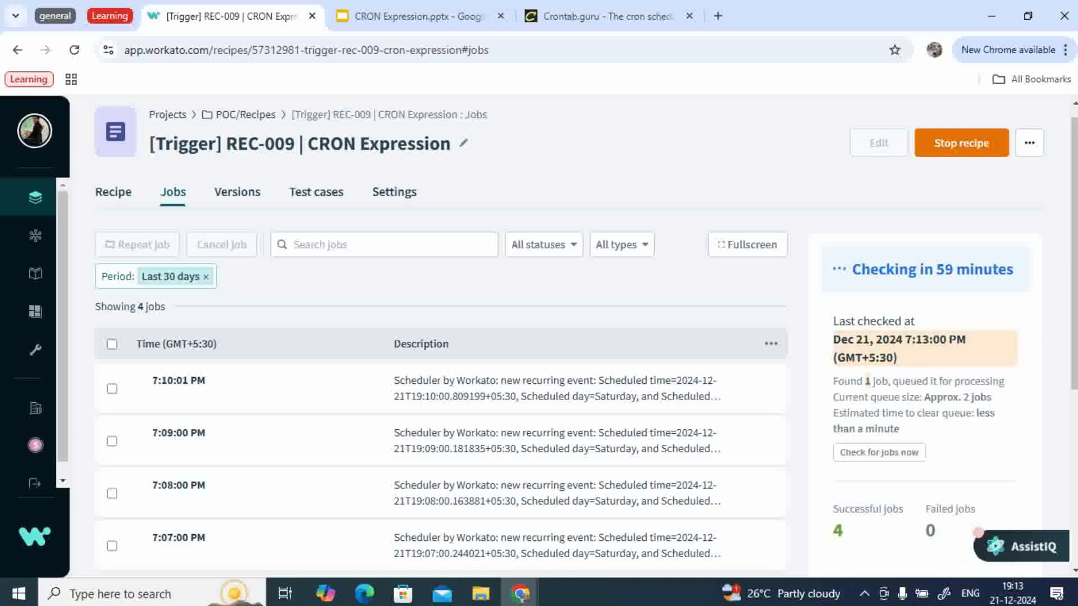
pyautogui.scroll(-1, 584, 337)
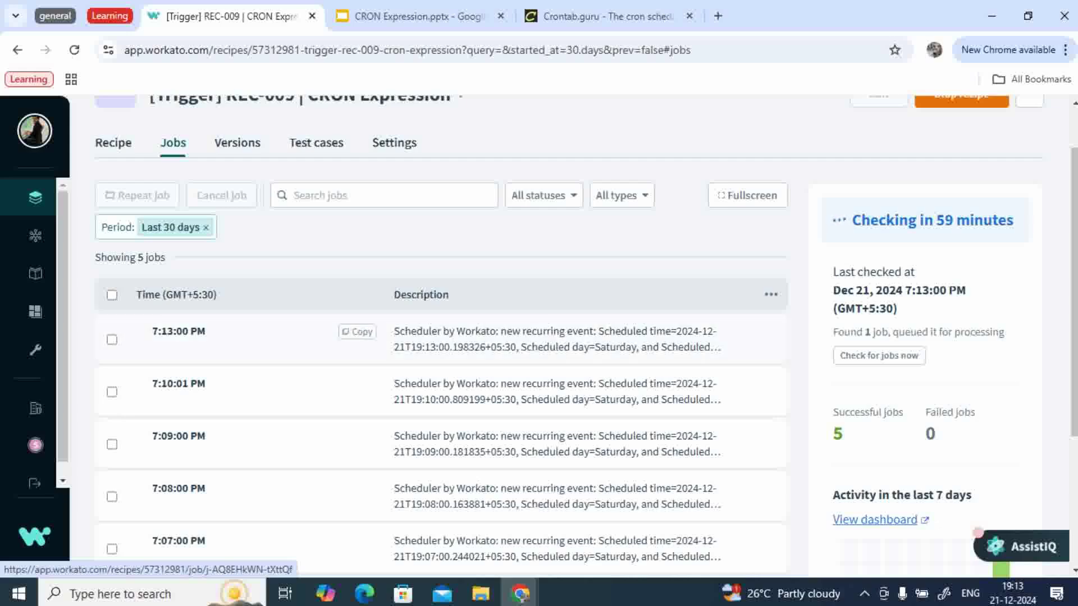
pyautogui.scroll(1, 539, 337)
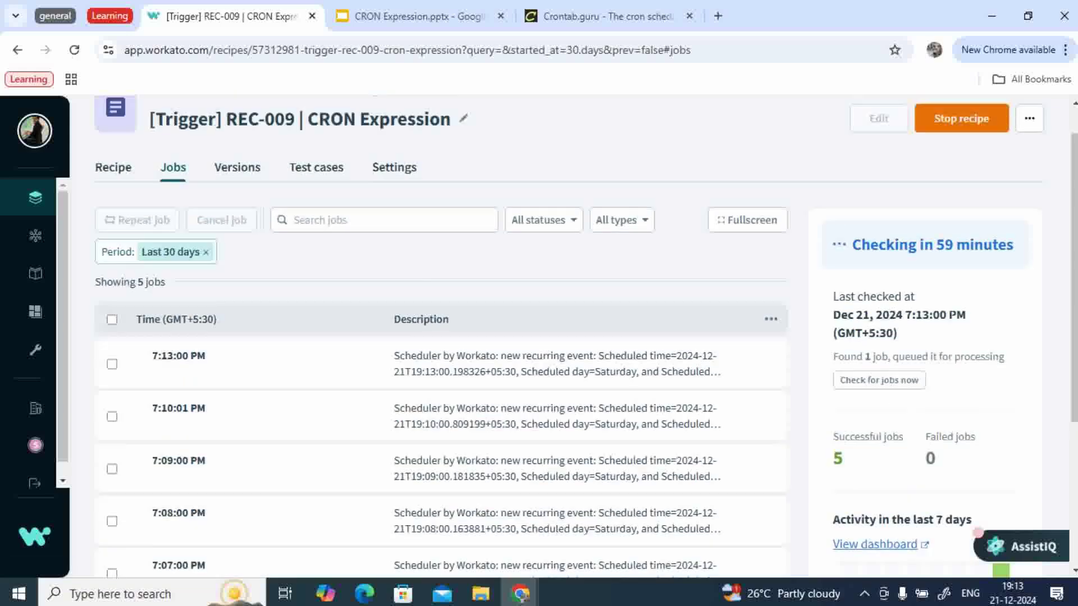
# Compare the trigger's Cron expression setting with the run times in the job list once more.
pyautogui.click(113, 201)
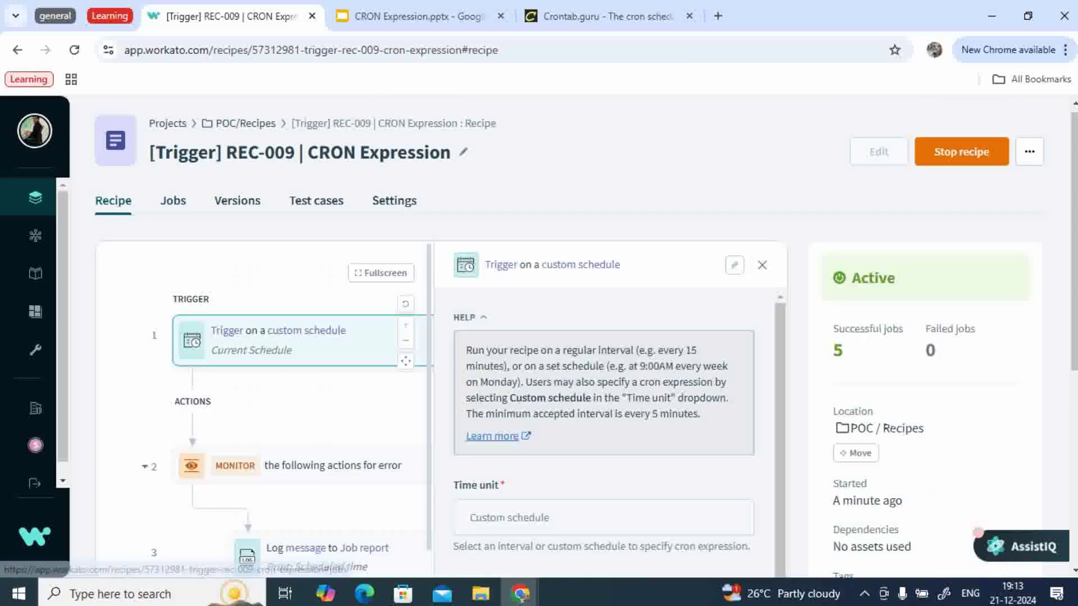
pyautogui.scroll(-2, 603, 433)
pyautogui.scroll(-1, 604, 432)
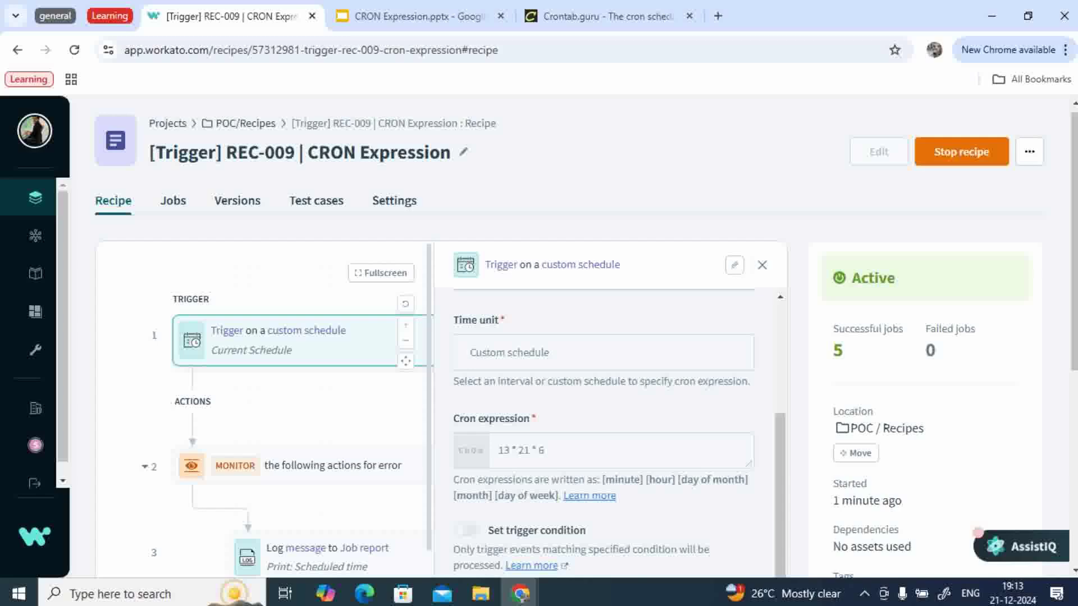
pyautogui.click(173, 200)
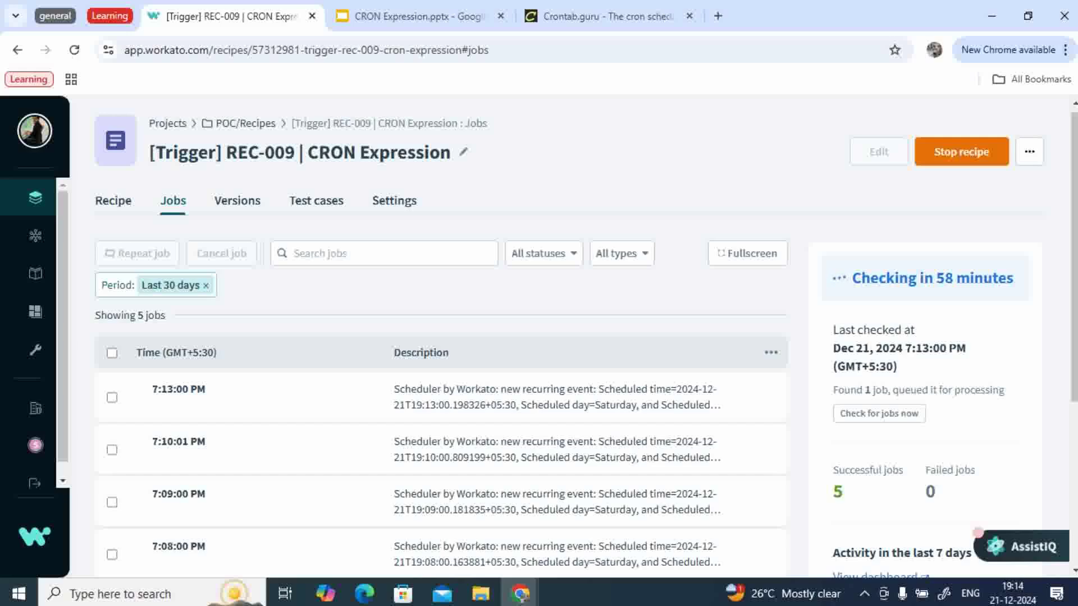
# Stop the recipe and bring up the Cron expression setting of its custom schedule trigger.
pyautogui.click(961, 151)
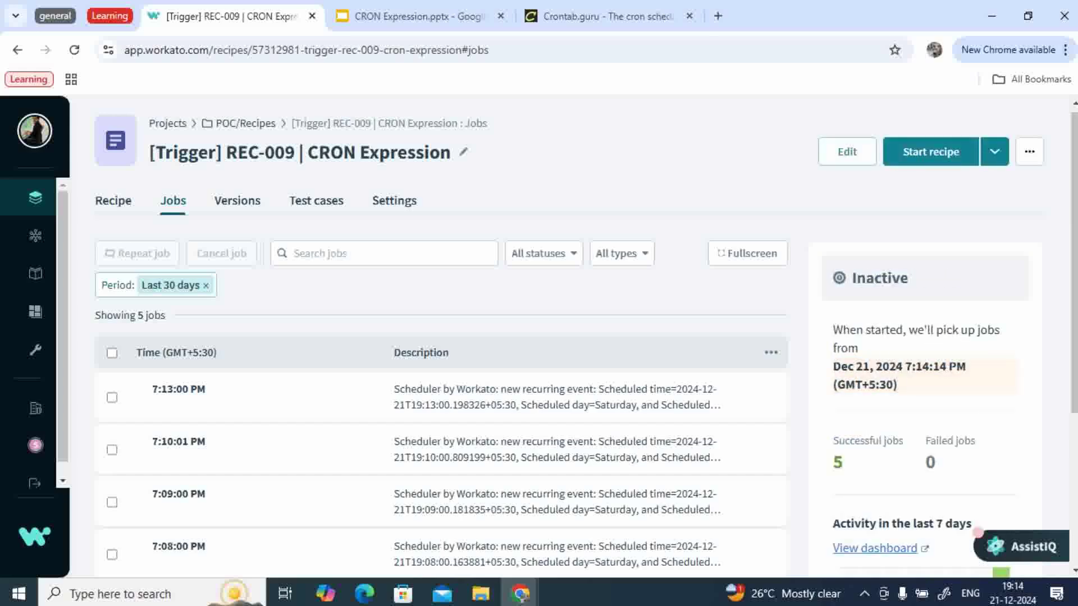
pyautogui.click(113, 201)
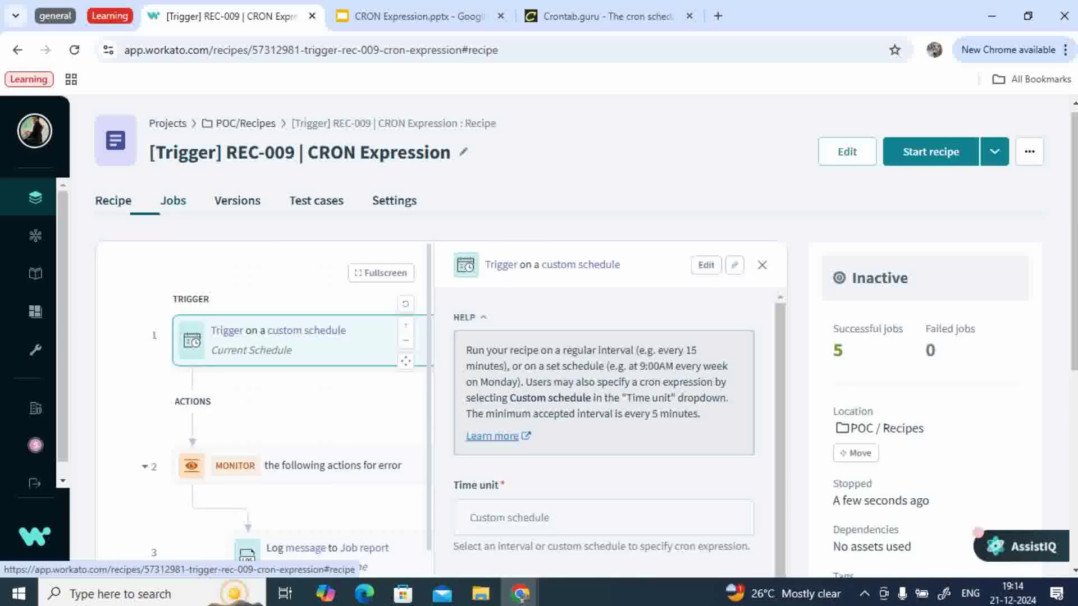
pyautogui.scroll(-3, 586, 338)
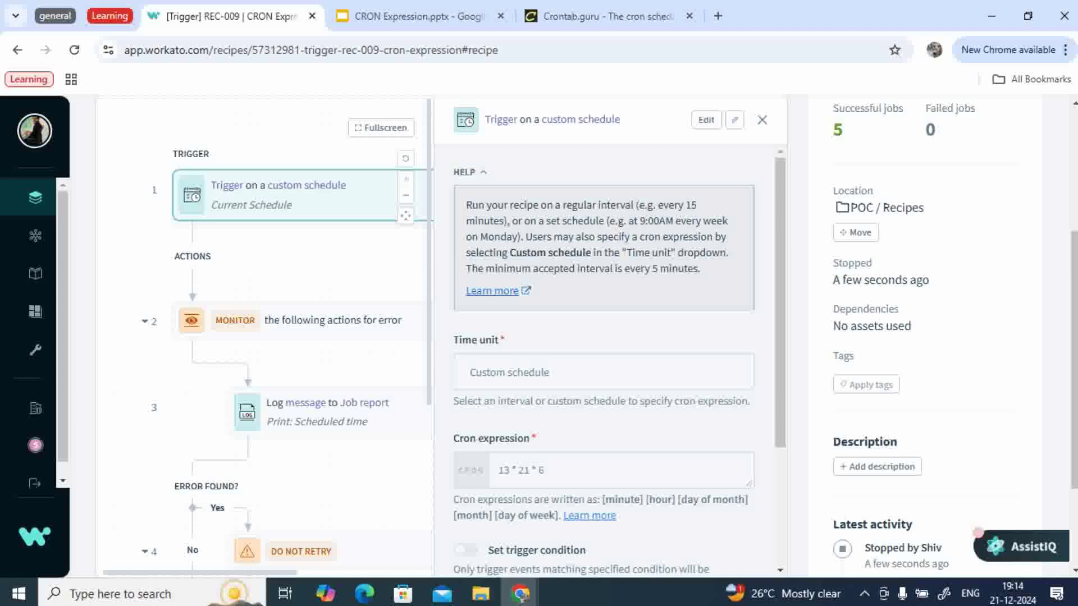
pyautogui.scroll(-2, 603, 360)
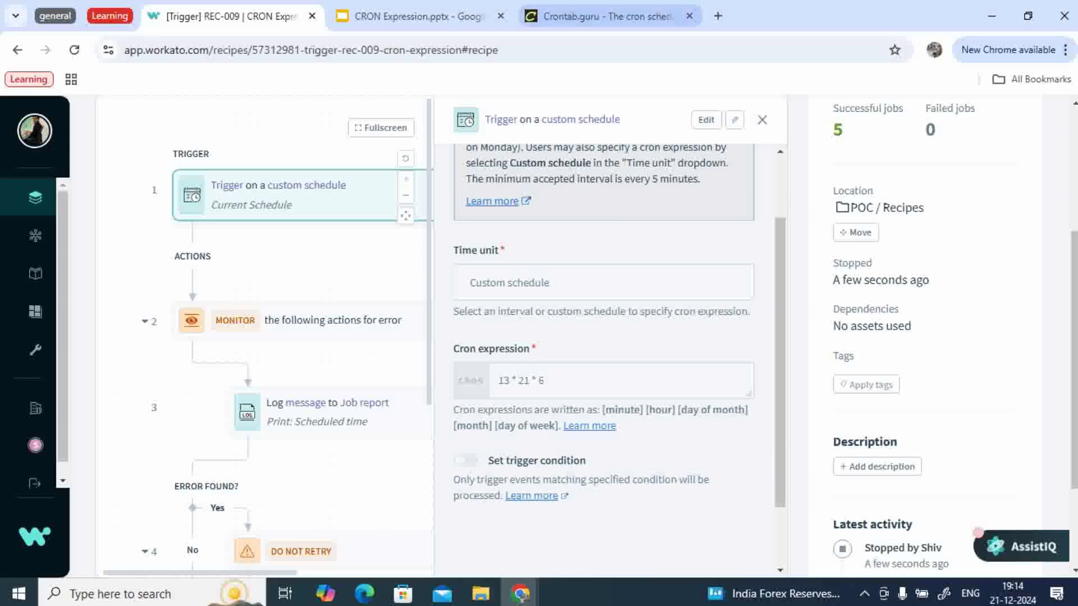
# Switch to crontab.guru and extend the minute value to the list 12,23,49, trying the step value /2 on its end.
pyautogui.click(607, 16)
pyautogui.scroll(-1, 534, 336)
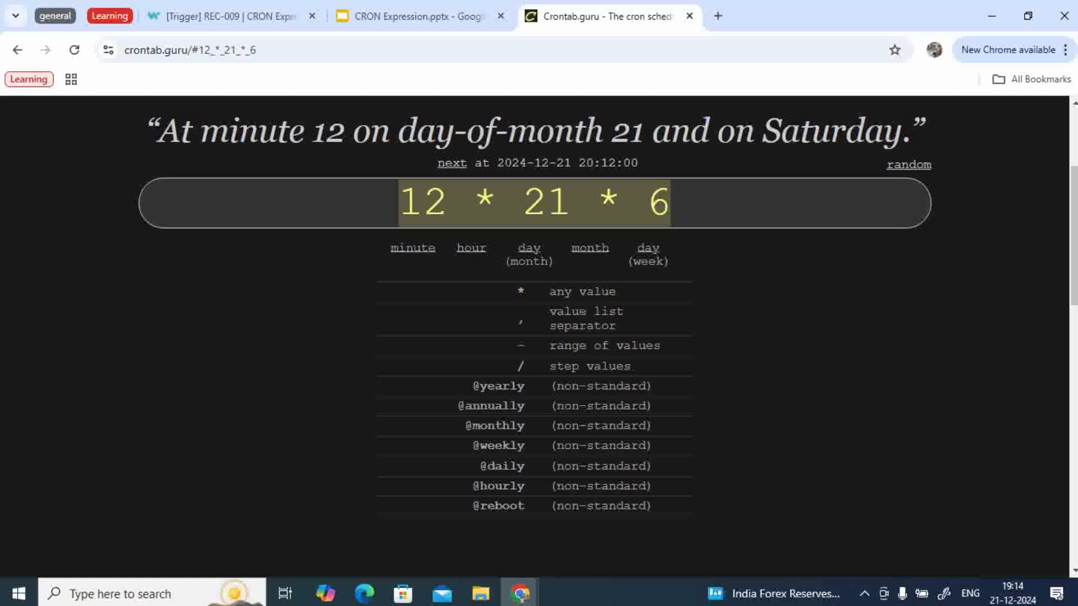
pyautogui.click(448, 203)
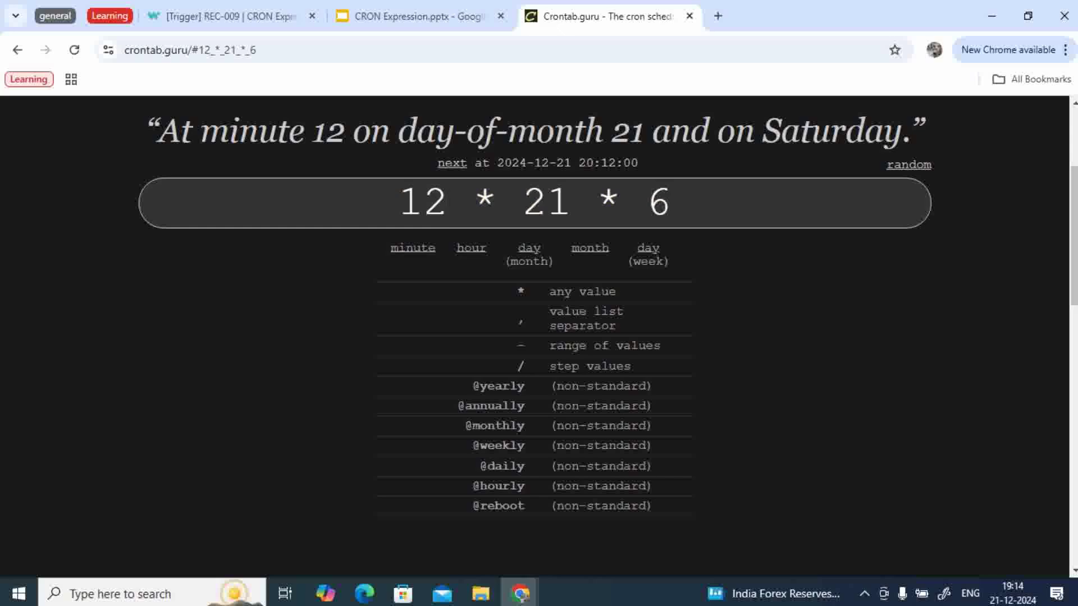
pyautogui.write(',23')
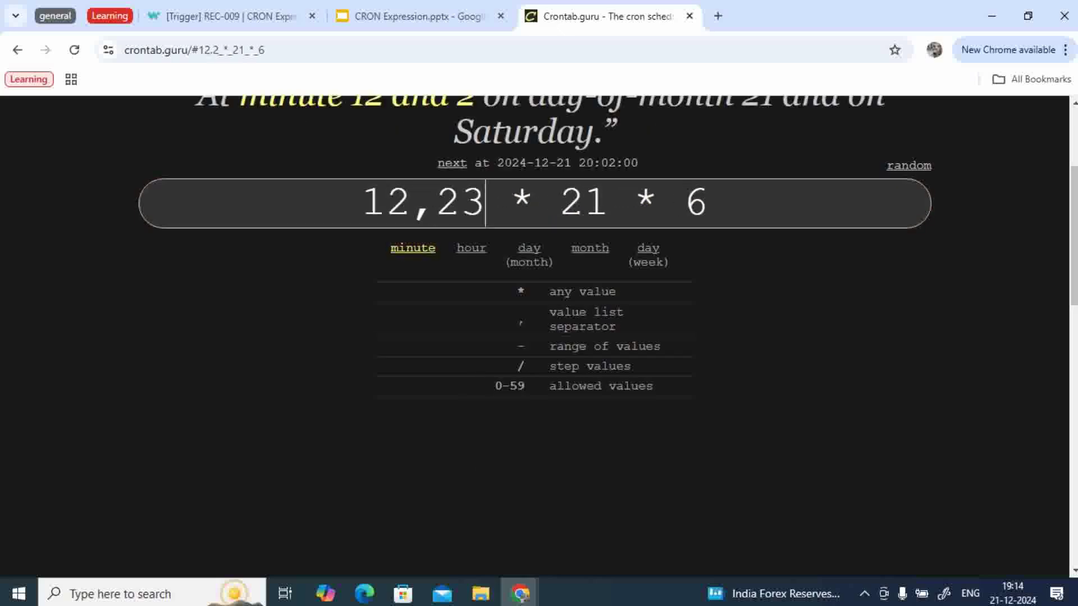
pyautogui.scroll(1, 534, 337)
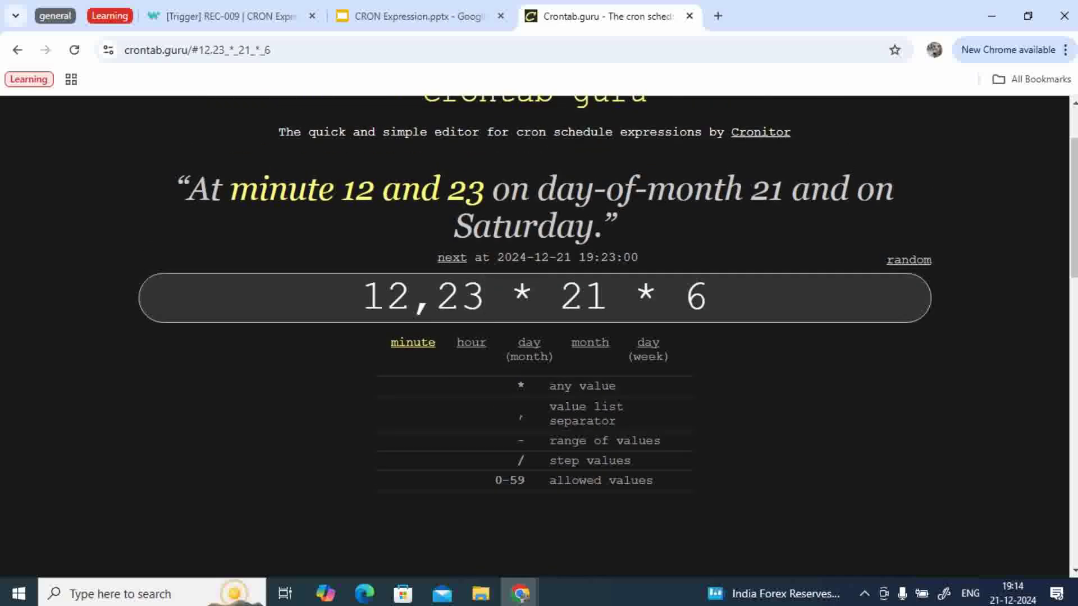
pyautogui.write(',49')
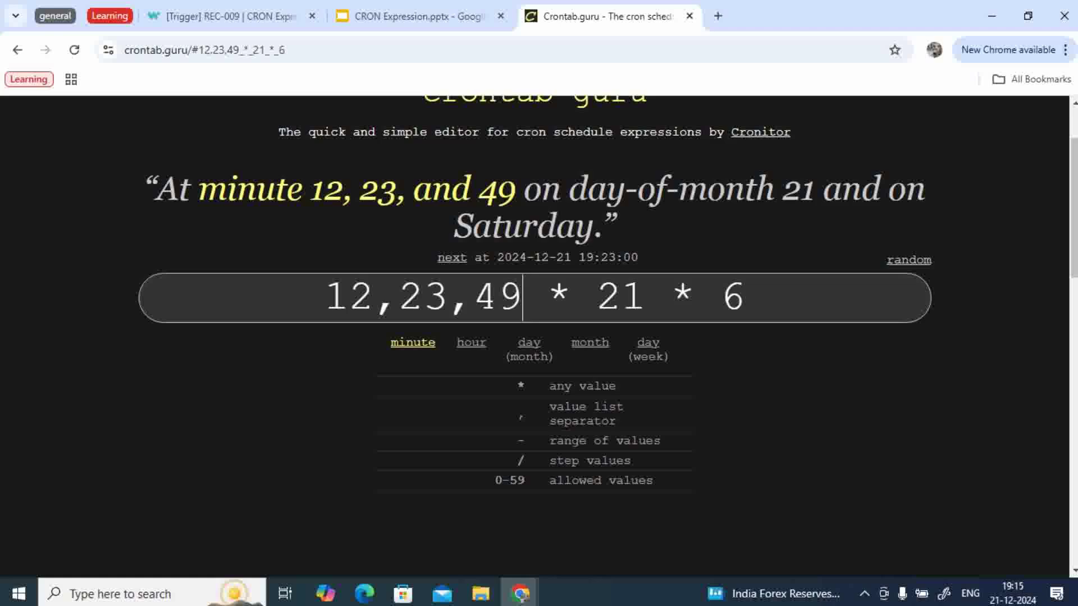
pyautogui.write('/2')
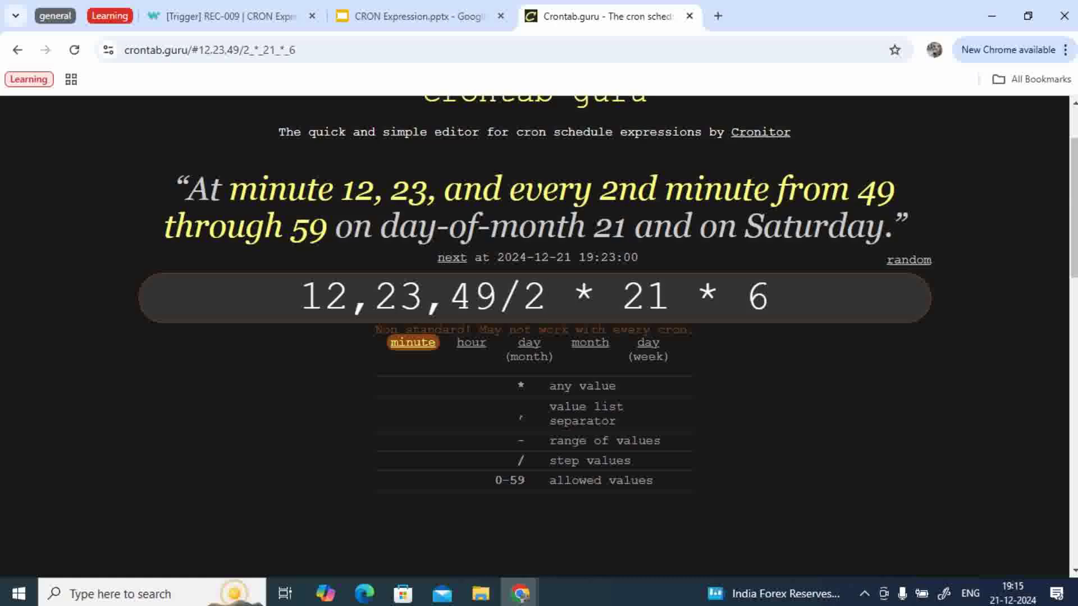
# Replace the expression's minute list with 12/2, making it "12/2 * 21 * 6".
pyautogui.press('BackSpace')
pyautogui.press('BackSpace')
pyautogui.press('BackSpace')
pyautogui.press('BackSpace')
pyautogui.press('BackSpace')
pyautogui.press('BackSpace')
pyautogui.press('BackSpace')
pyautogui.press('BackSpace')
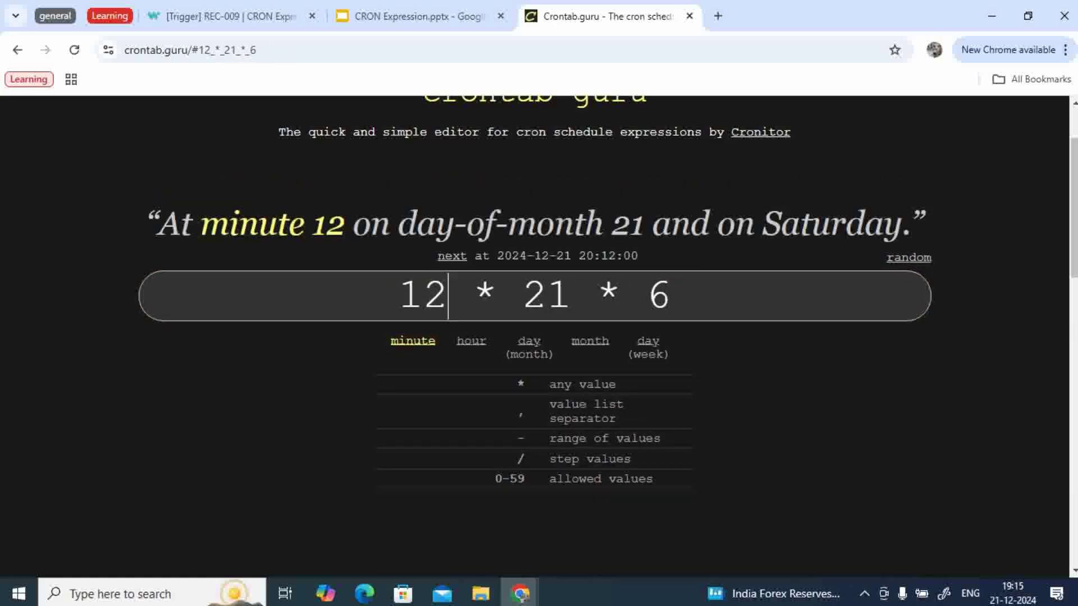
pyautogui.press('BackSpace')
pyautogui.write('2/2')
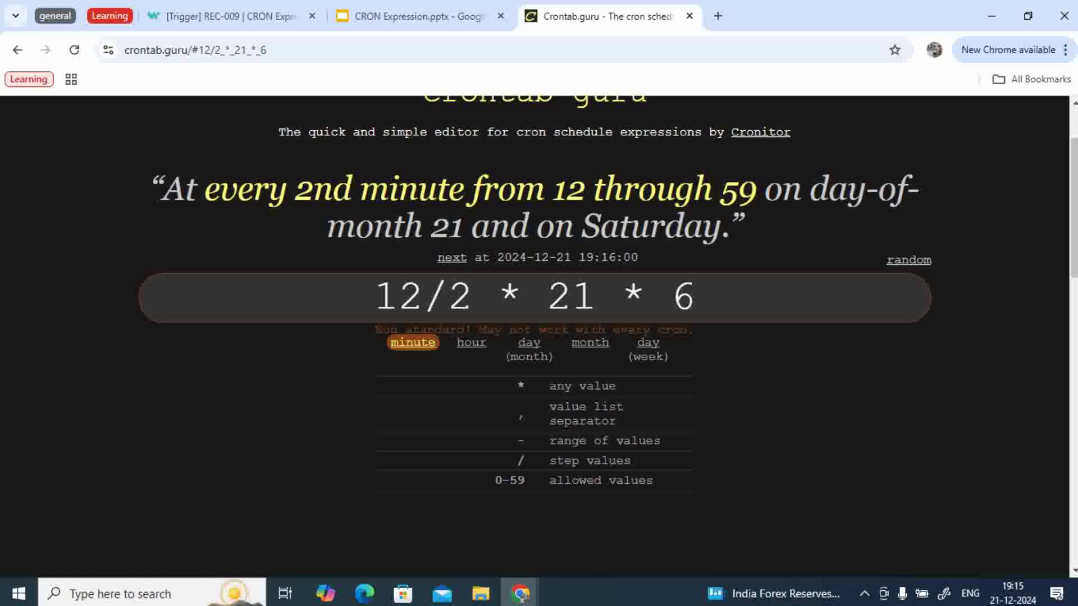
# Replace the minute value with 58/2, making the expression "58/2 * 21 * 6".
pyautogui.press('BackSpace')
pyautogui.press('BackSpace')
pyautogui.press('BackSpace')
pyautogui.press('BackSpace')
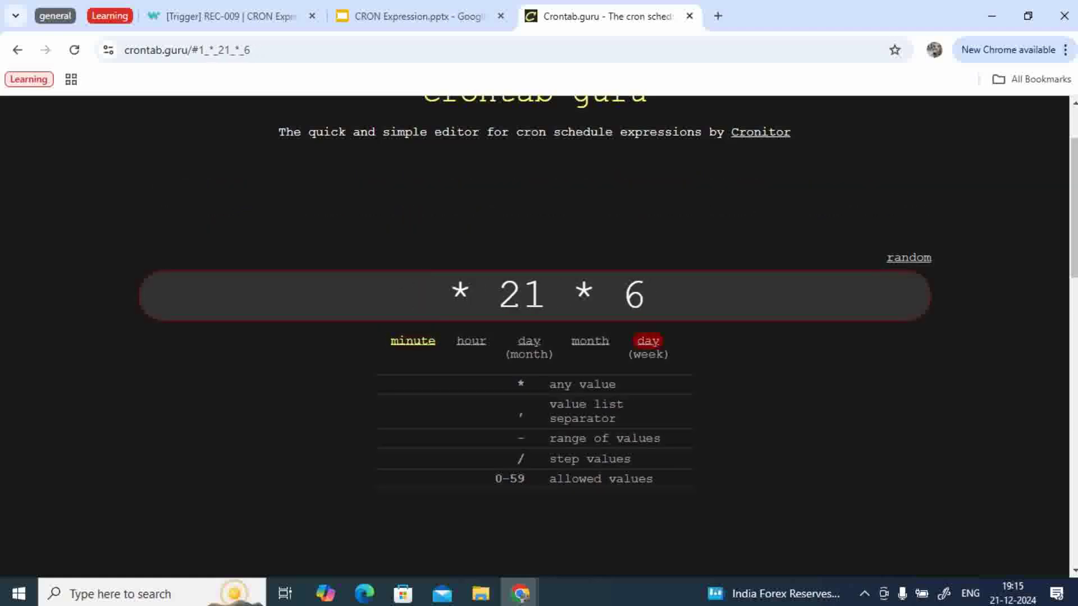
pyautogui.write('/2')
pyautogui.press('BackSpace')
pyautogui.press('BackSpace')
pyautogui.write('58 ')
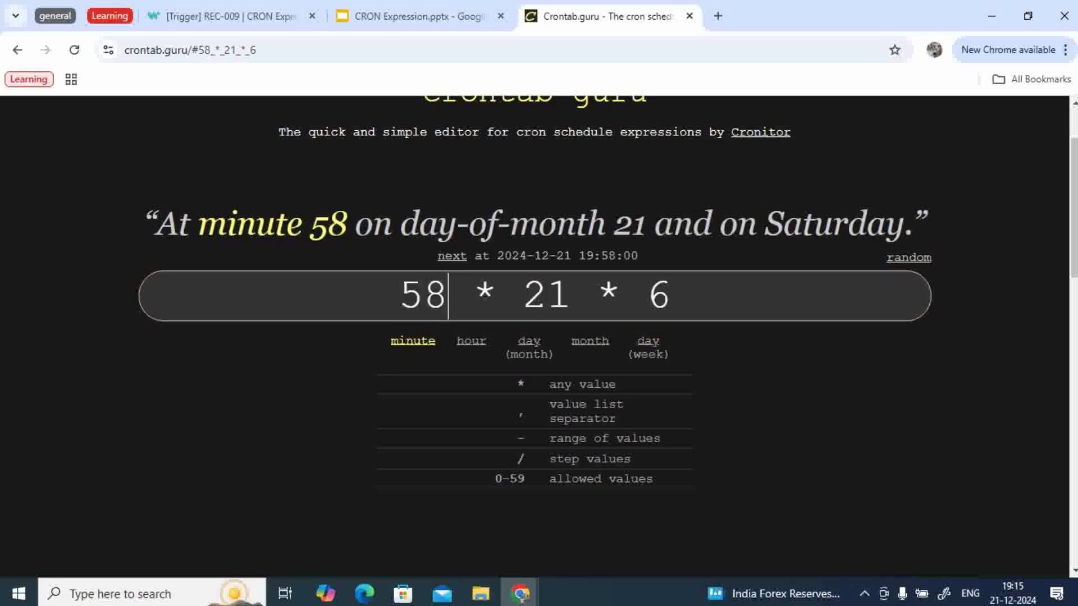
pyautogui.write('/2')
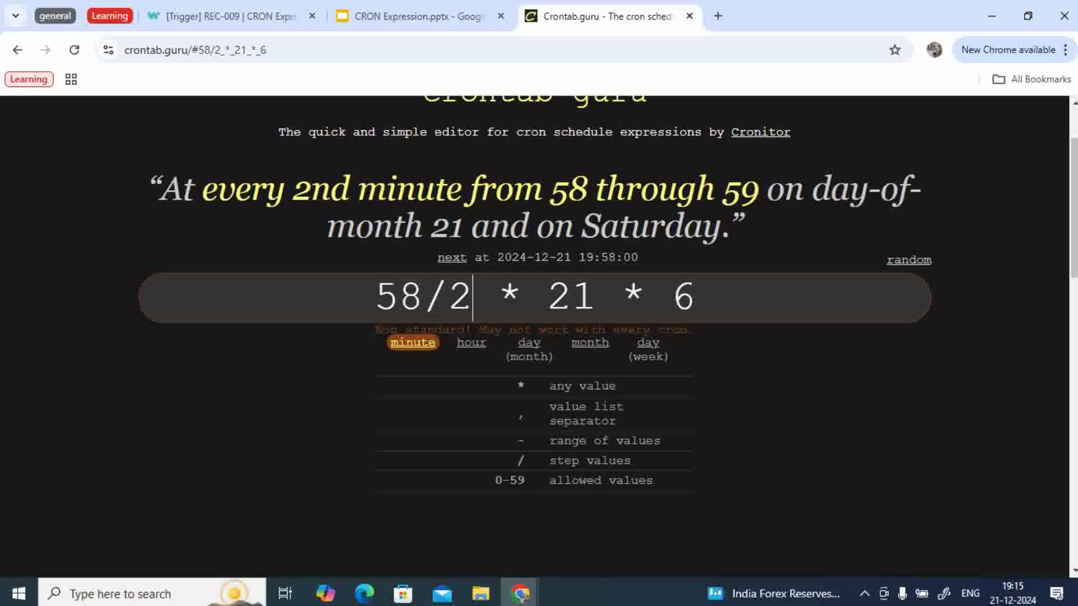
# Set both the day-of-month and day-of-week values to *, making the expression "58/2 * * * *".
pyautogui.click(596, 297)
pyautogui.press('BackSpace')
pyautogui.press('BackSpace')
pyautogui.write('*')
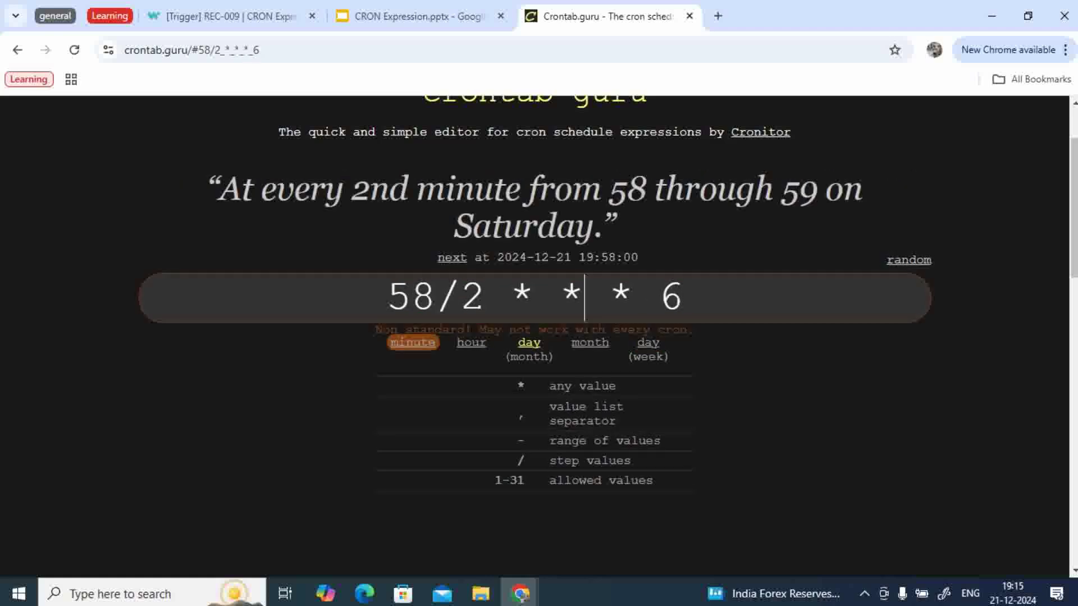
pyautogui.click(688, 298)
pyautogui.press('BackSpace')
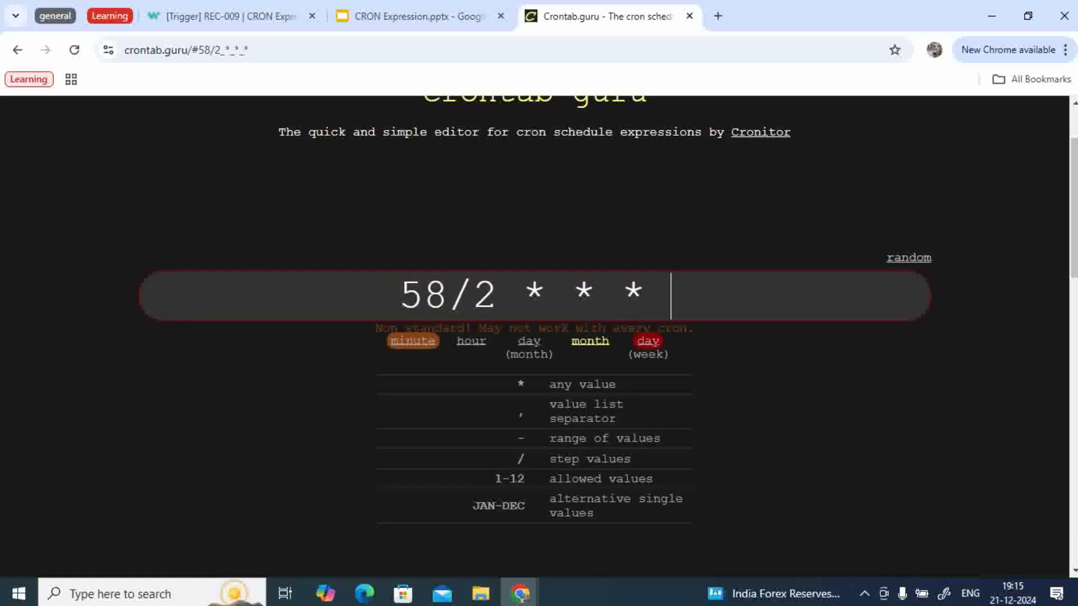
pyautogui.write('*')
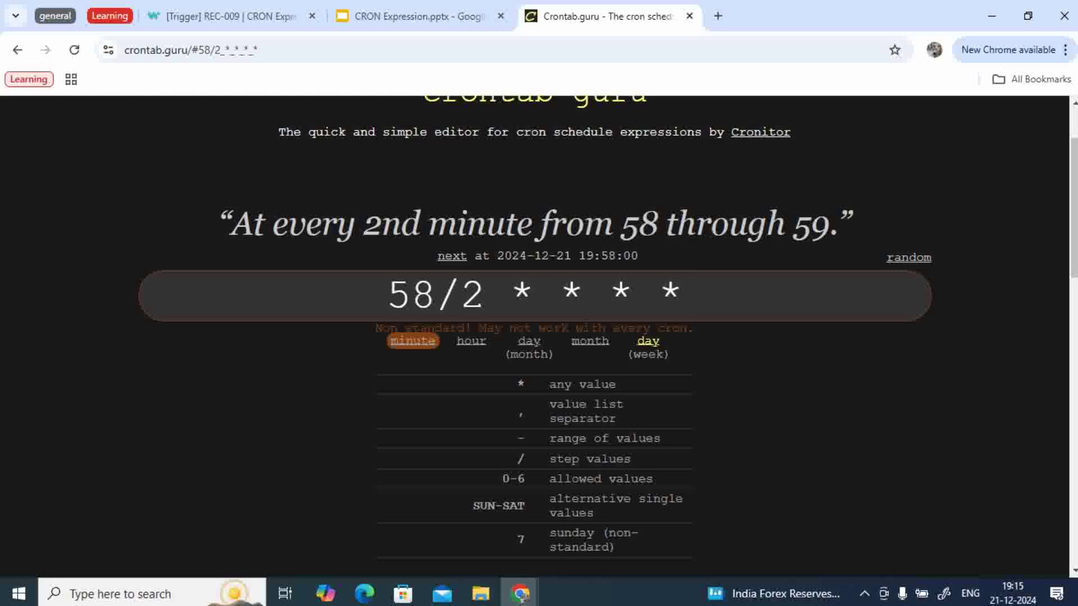
# Turn the minute value into the stepped range 2-58/2 and highlight its range hyphen.
pyautogui.click(436, 296)
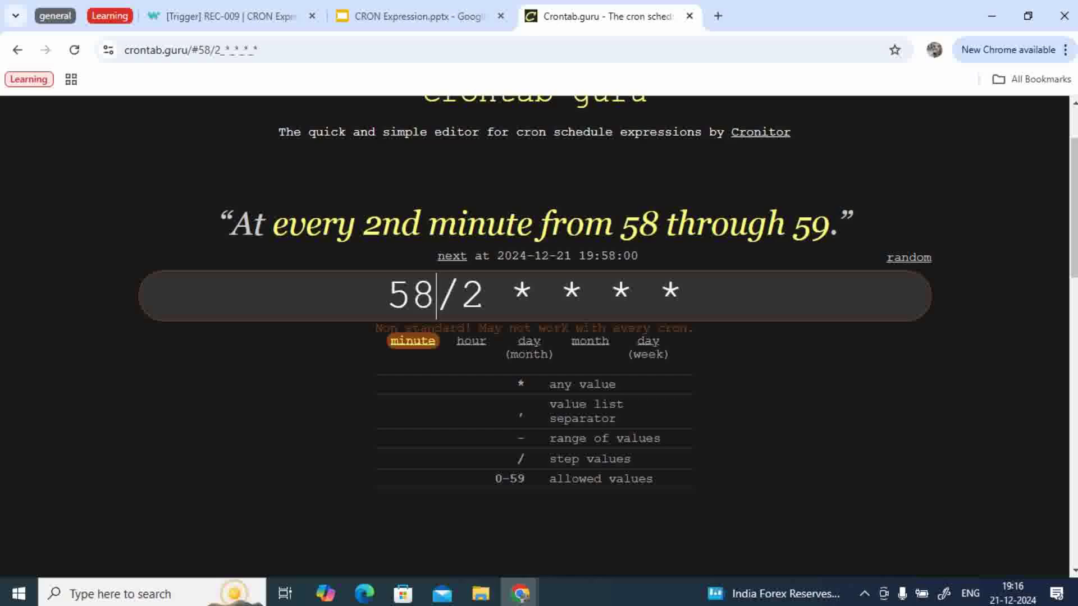
pyautogui.click(388, 294)
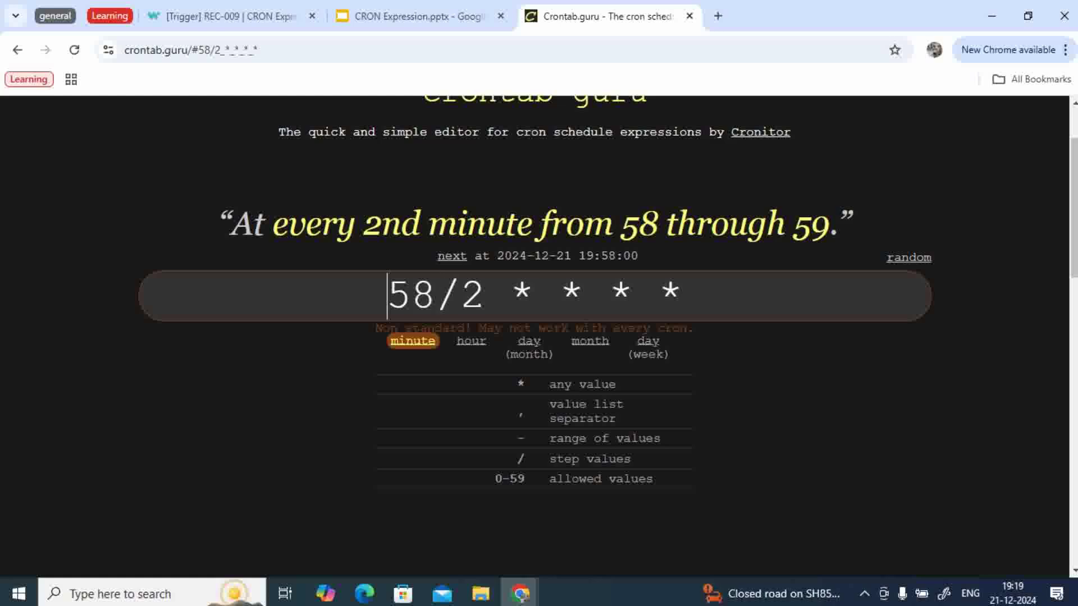
pyautogui.write('2-')
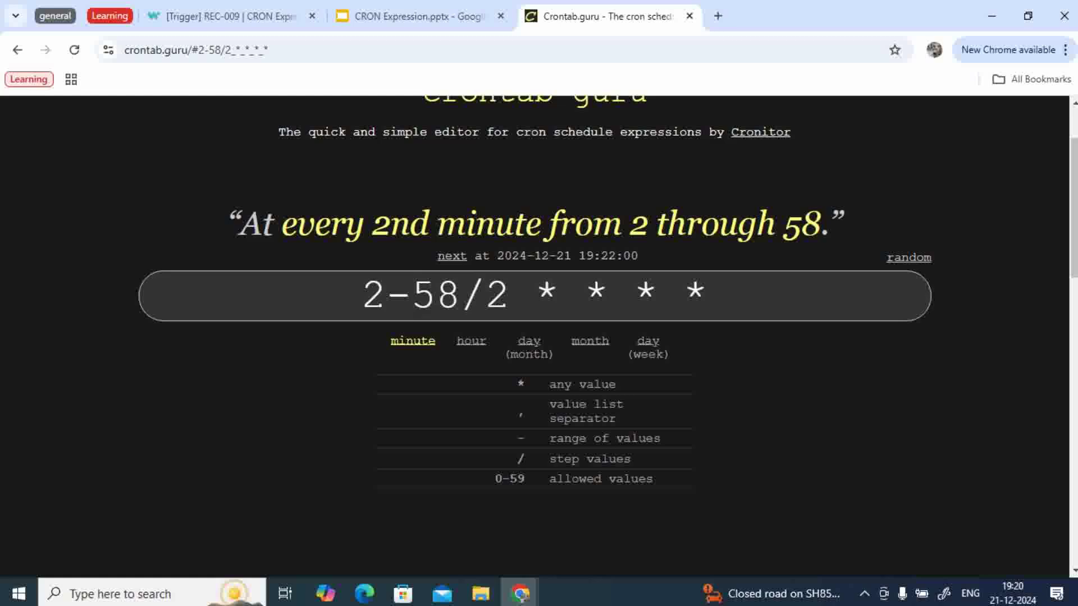
pyautogui.hotkey('shift', 'Left')
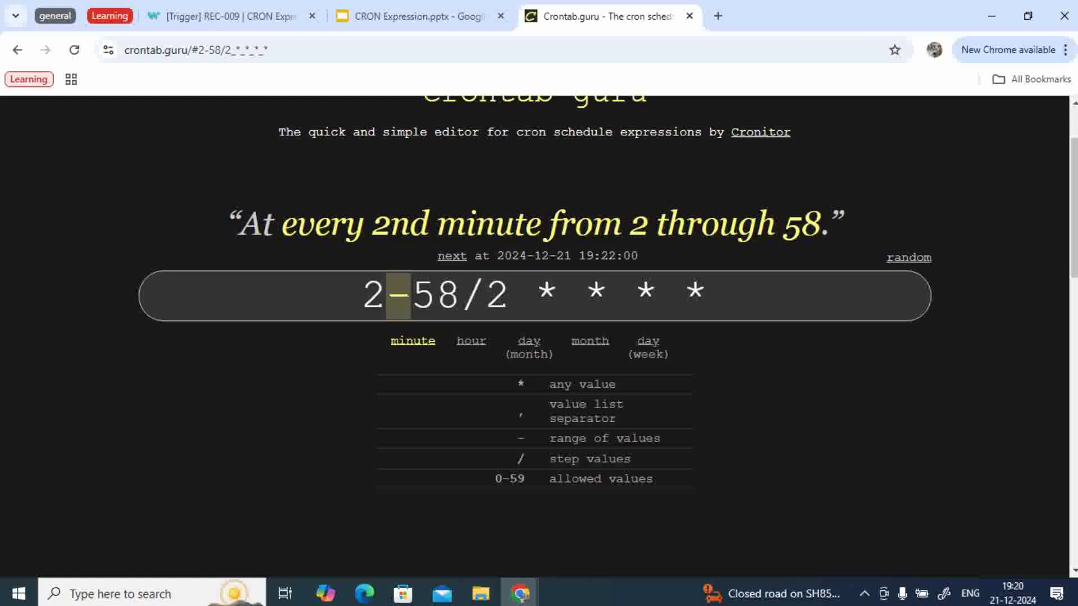
# Try 5 as the start of the minute range and restore it to 2.
pyautogui.click(510, 296)
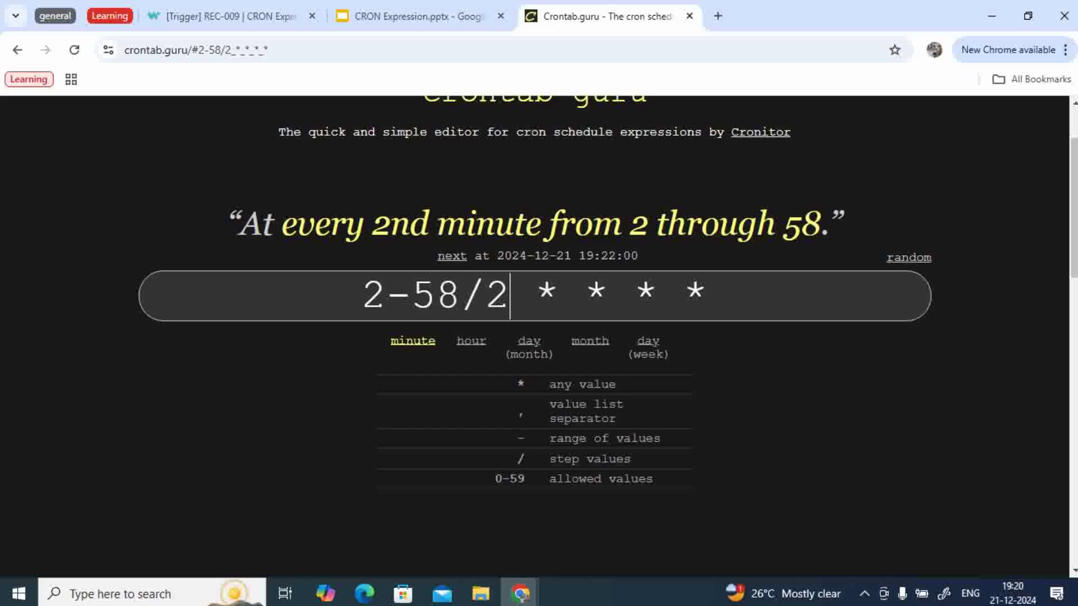
pyautogui.press('BackSpace')
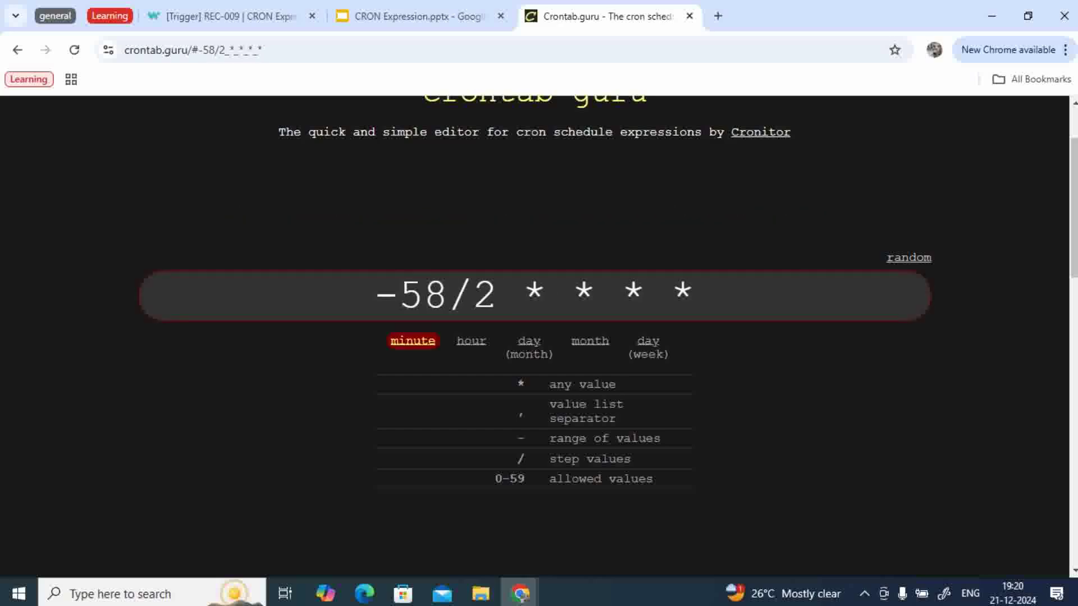
pyautogui.write('5')
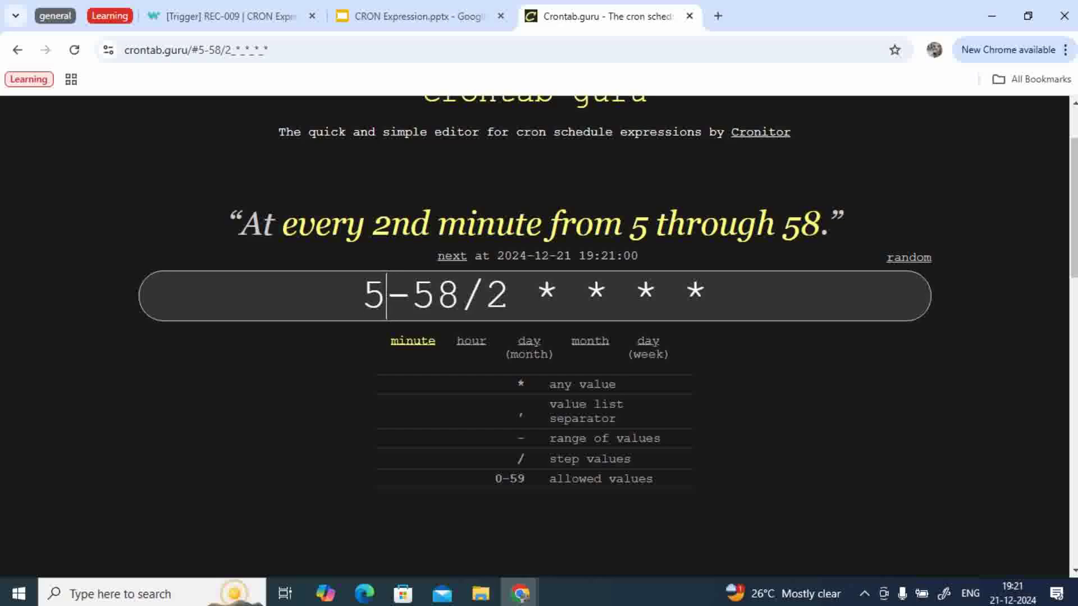
pyautogui.press('BackSpace')
pyautogui.write('2')
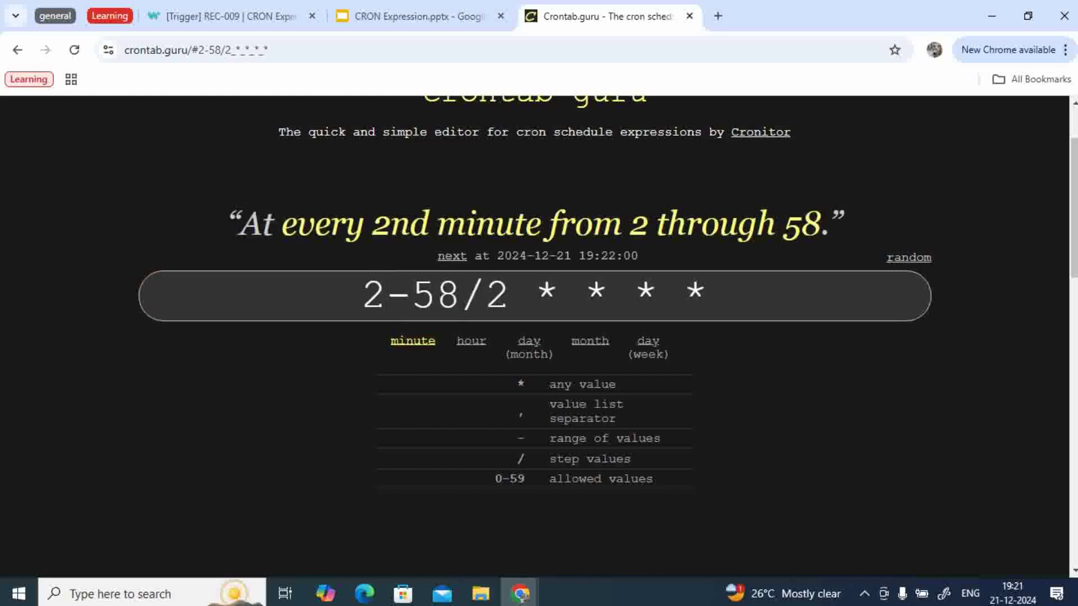
# Change the minute range's step value to 5, making the expression "2-58/5 * * * *".
pyautogui.click(510, 296)
pyautogui.press('BackSpace')
pyautogui.write('5')
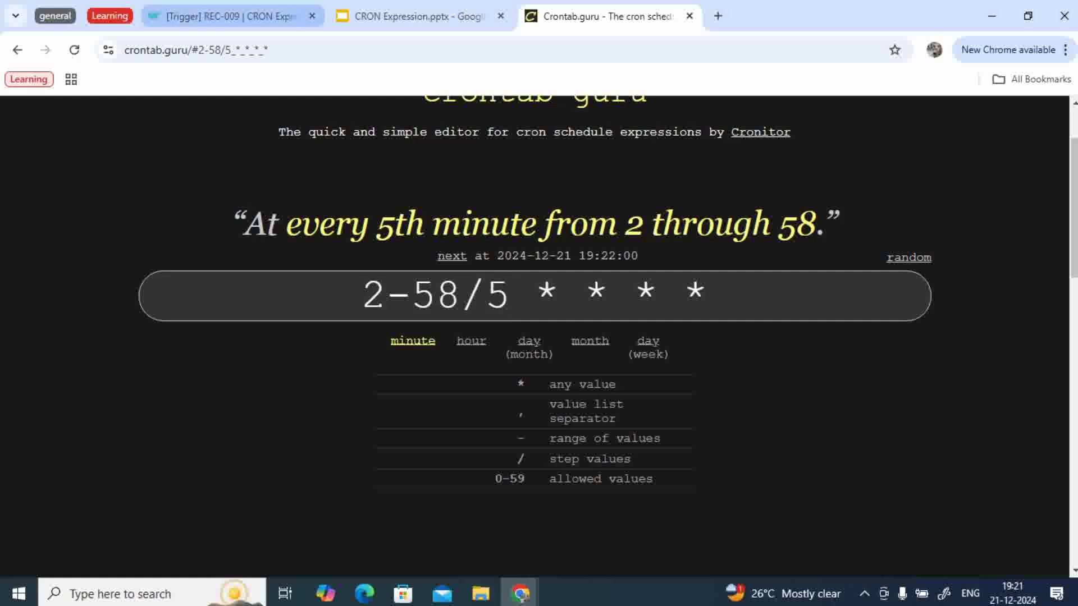
# Switch back to the Workato recipe and bring up its header with the edit and start options.
pyautogui.click(230, 16)
pyautogui.scroll(1, 603, 354)
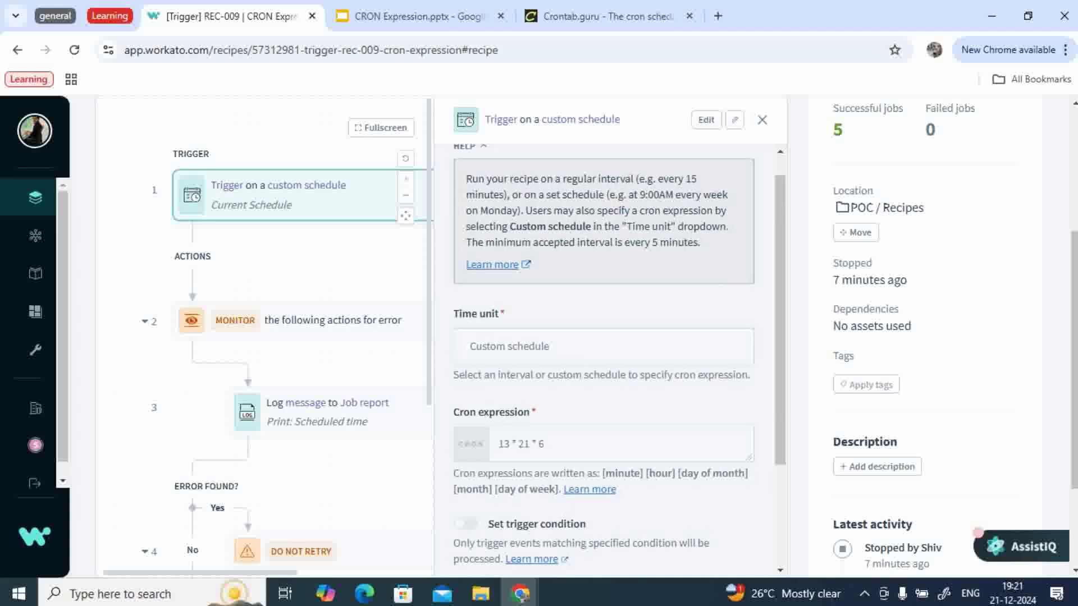
pyautogui.scroll(1, 604, 354)
pyautogui.scroll(1, 604, 354)
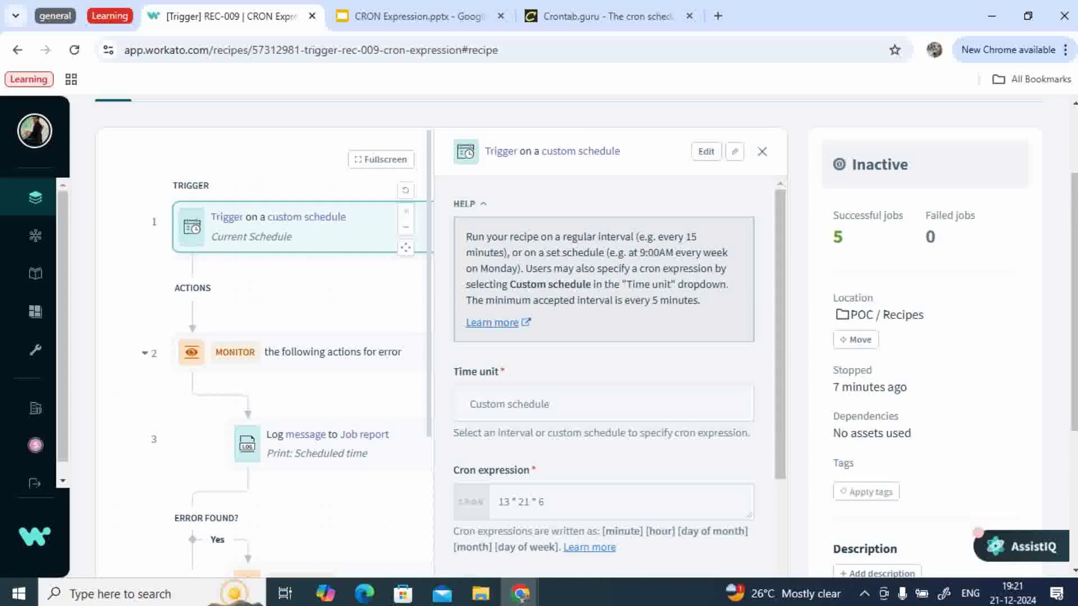
pyautogui.scroll(2, 604, 354)
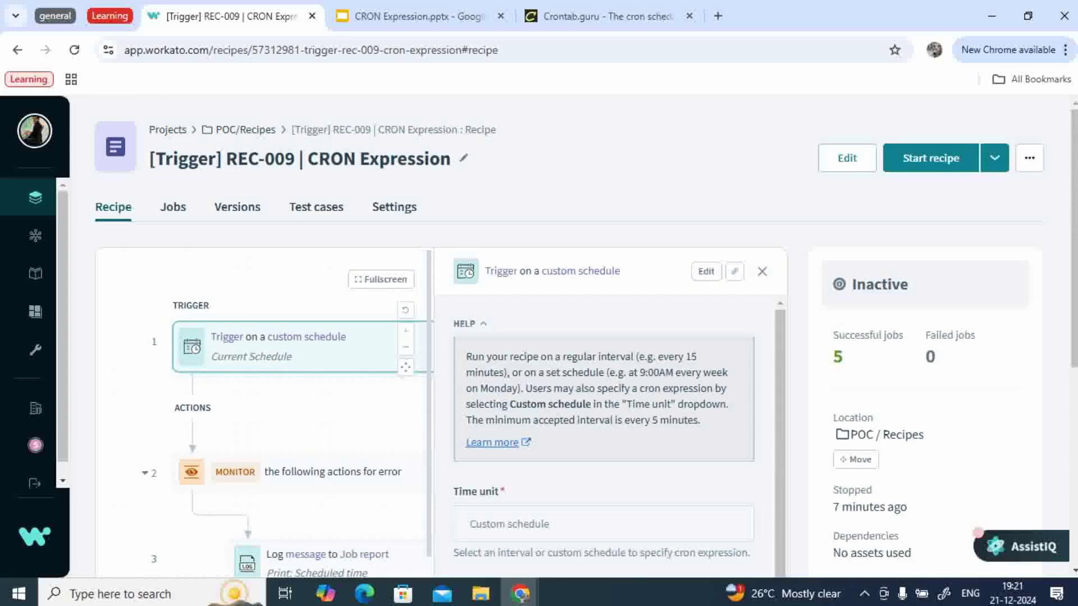